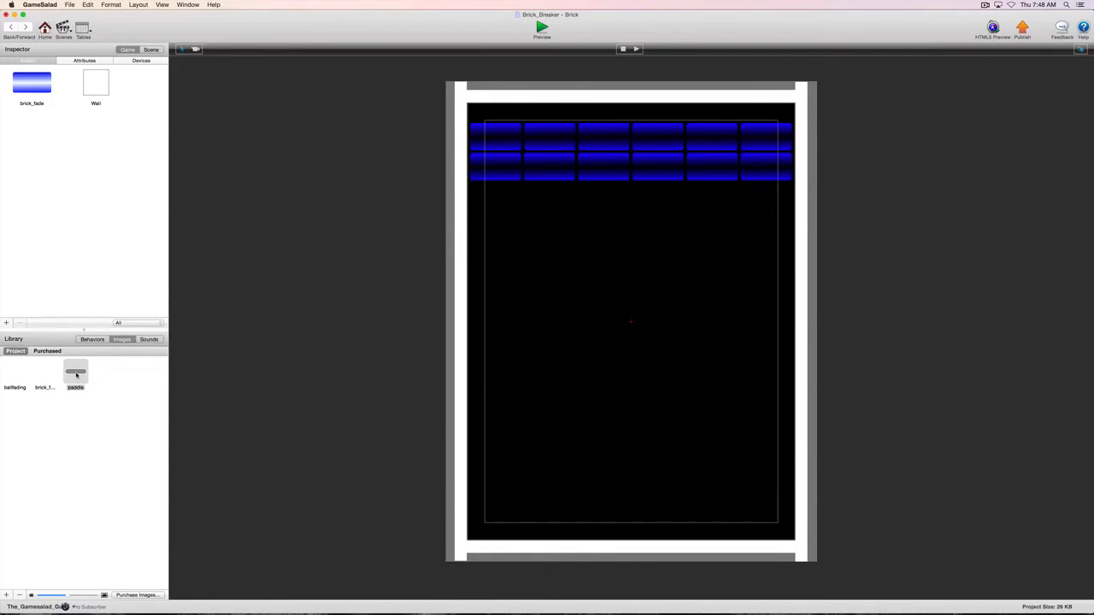
- Create a paddle actor from the library's paddle image and set its size to 128 wide by 32 high
left_click_drag(76, 374, 58, 190)
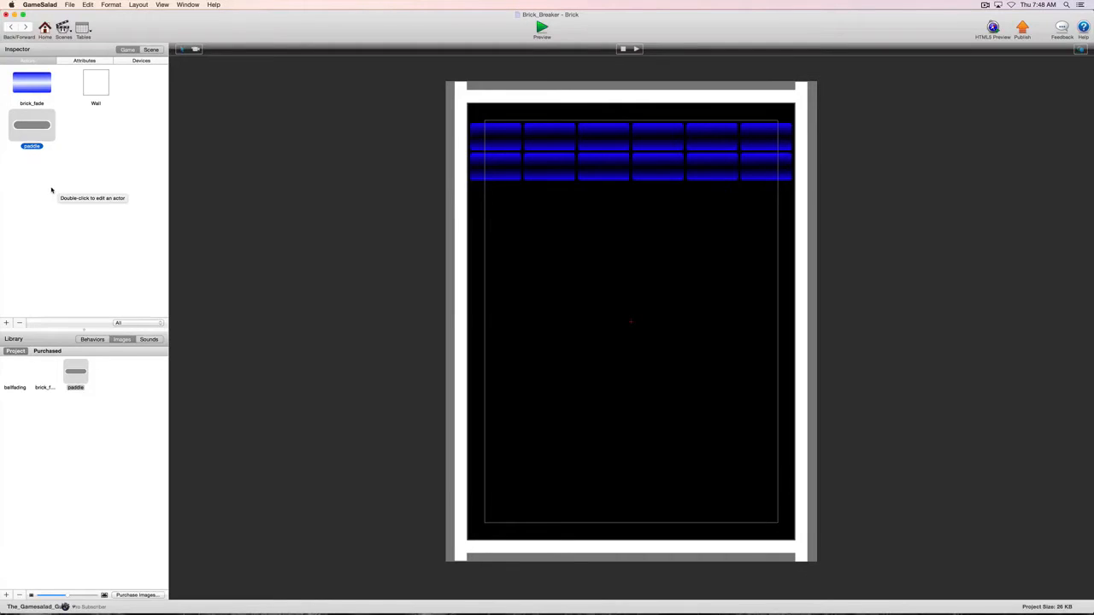
double_click(34, 126)
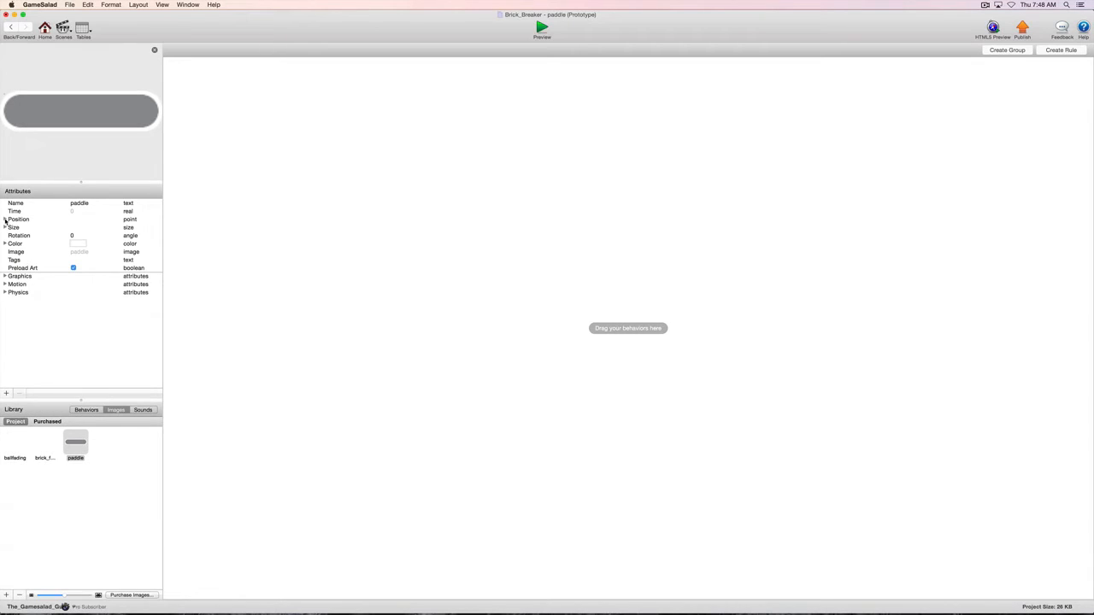
left_click(5, 219)
left_click(4, 244)
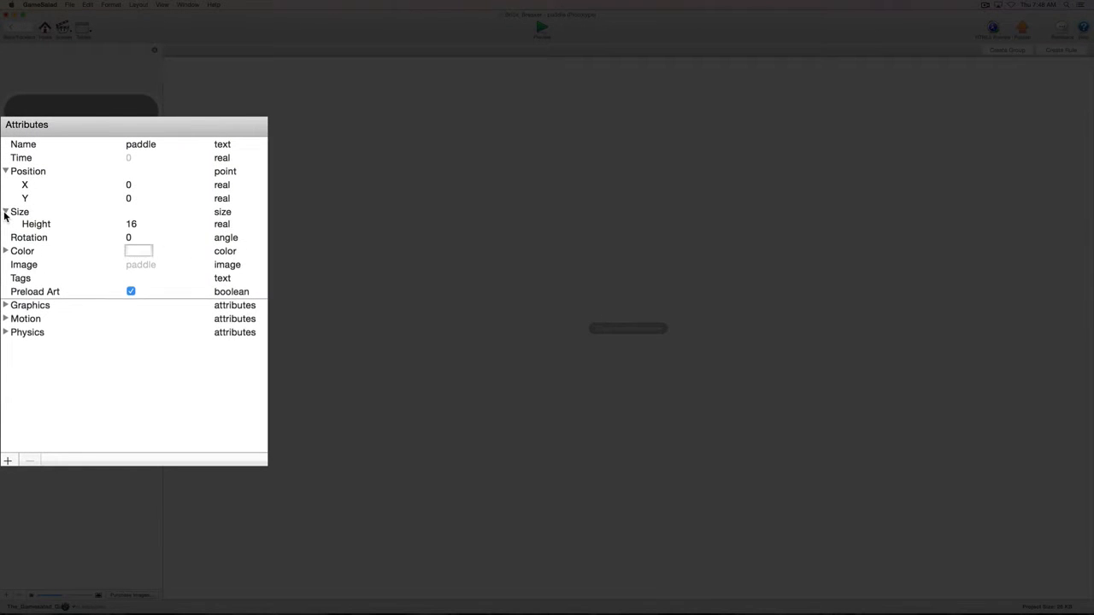
double_click(131, 225)
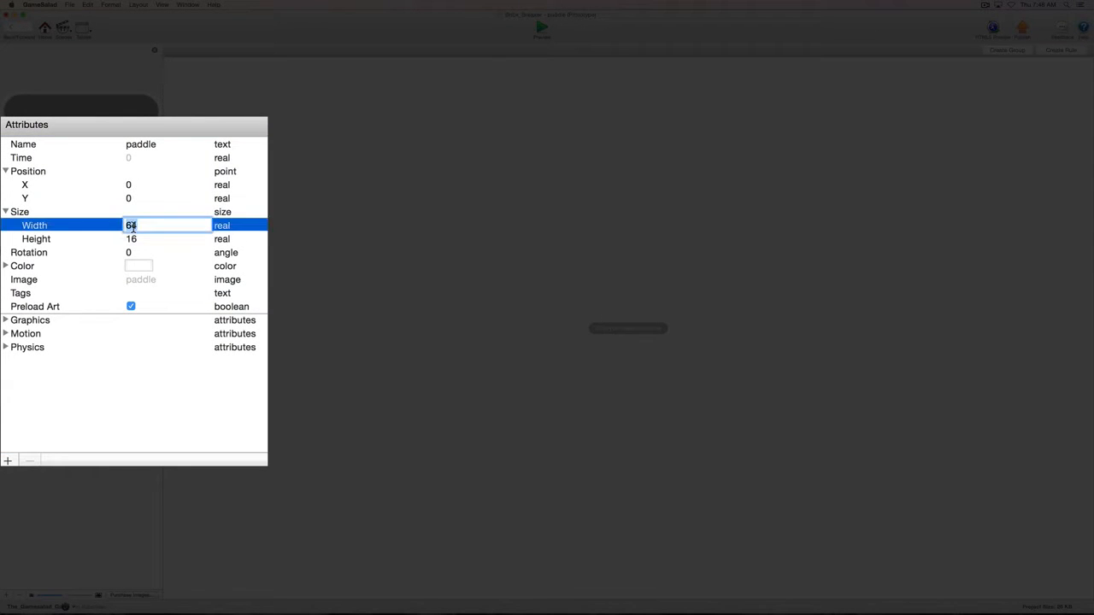
type("128")
double_click(130, 240)
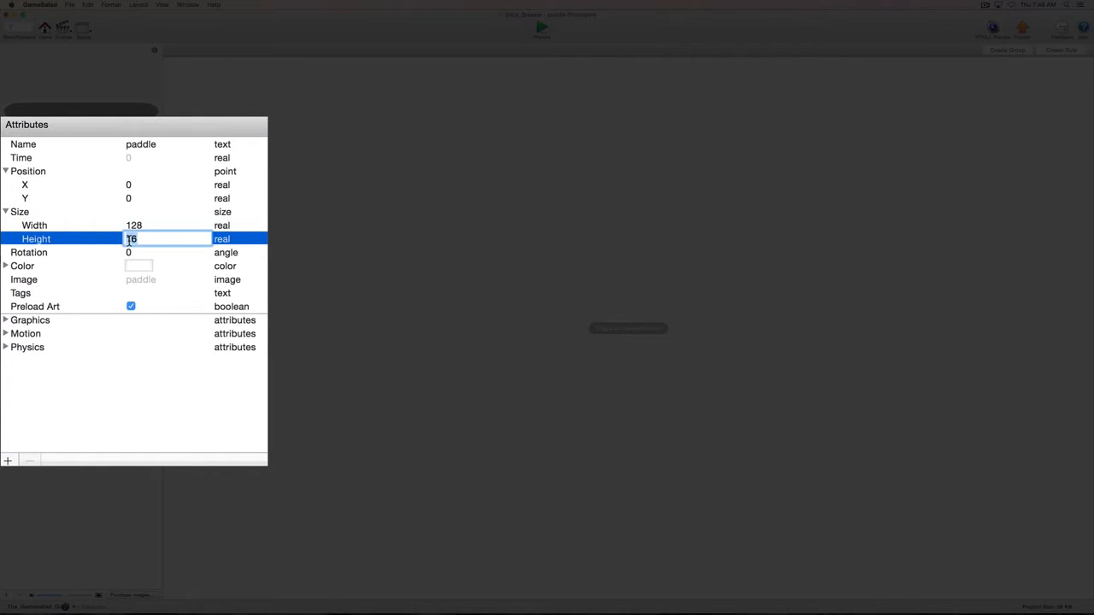
type("32")
left_click(169, 253)
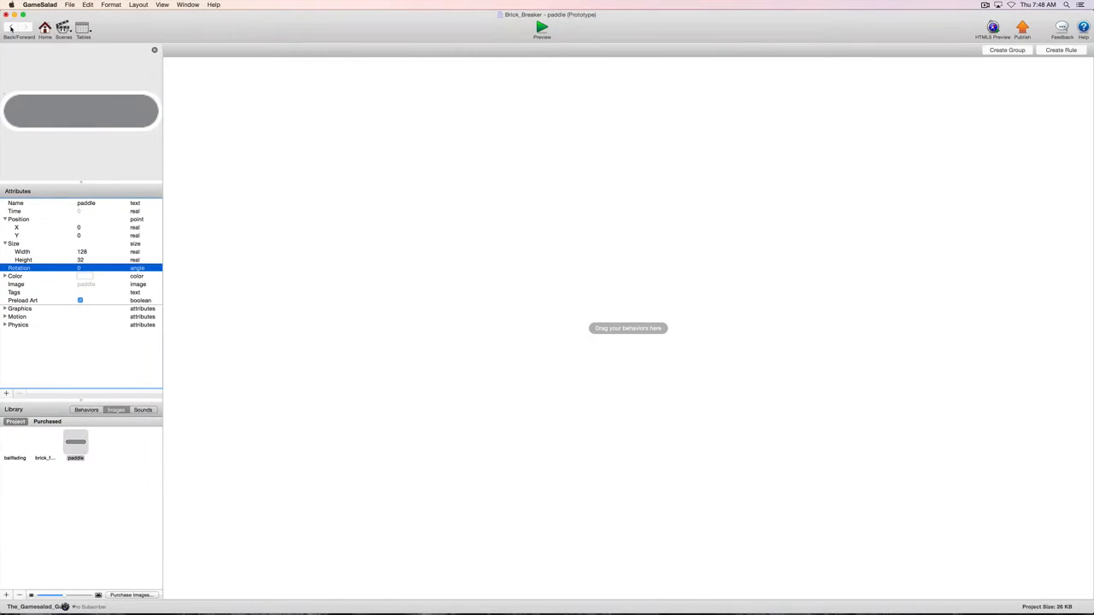
left_click(10, 28)
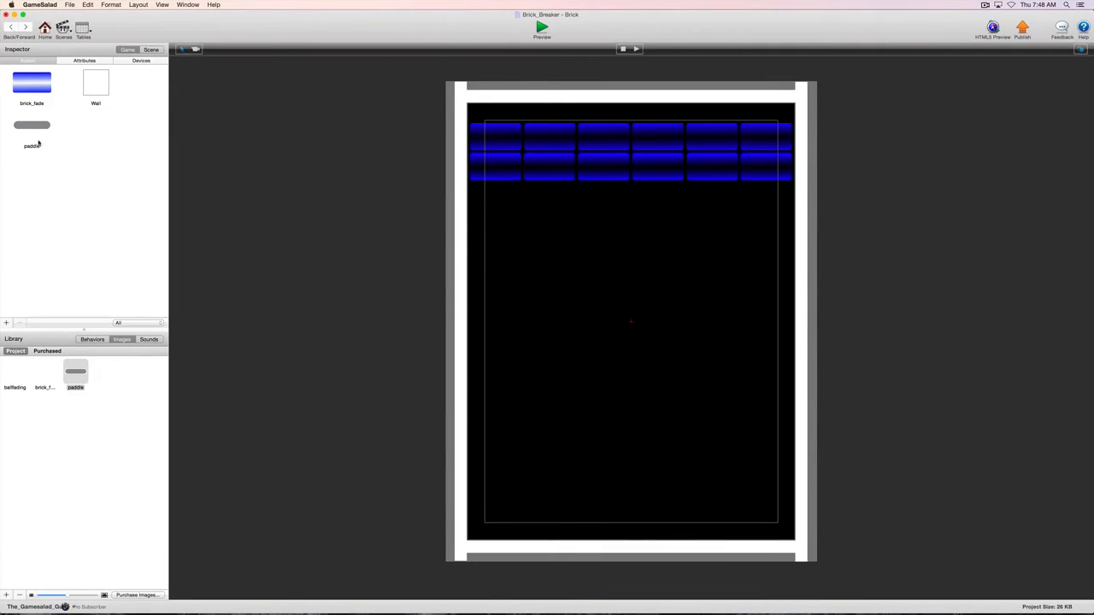
- Place the paddle actor near the bottom centre of the scene and set that instance's Y position to 120
left_click_drag(36, 133, 625, 487)
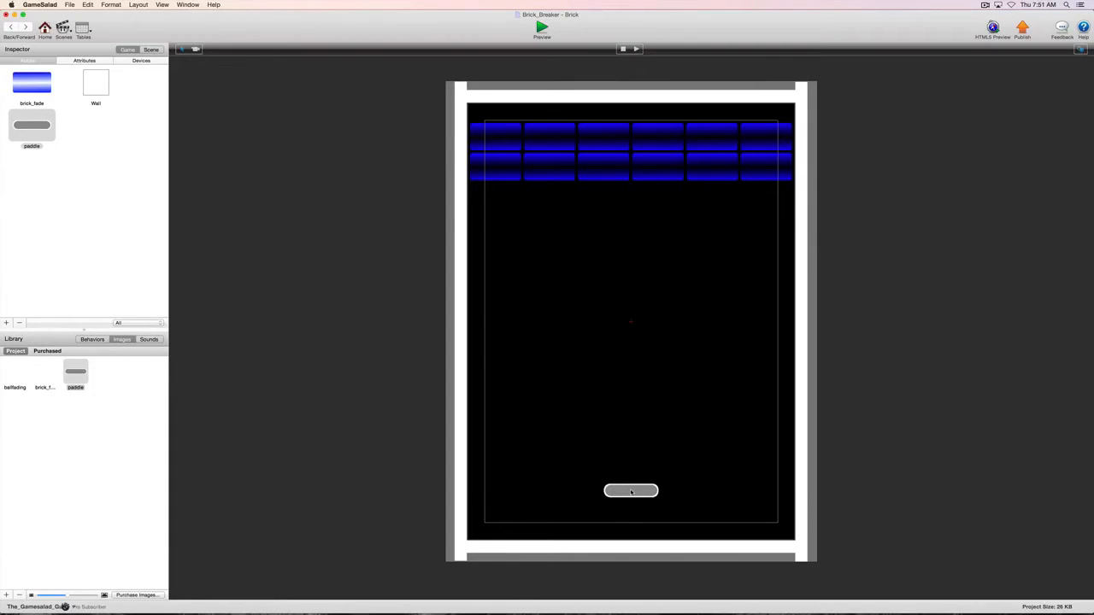
double_click(631, 491)
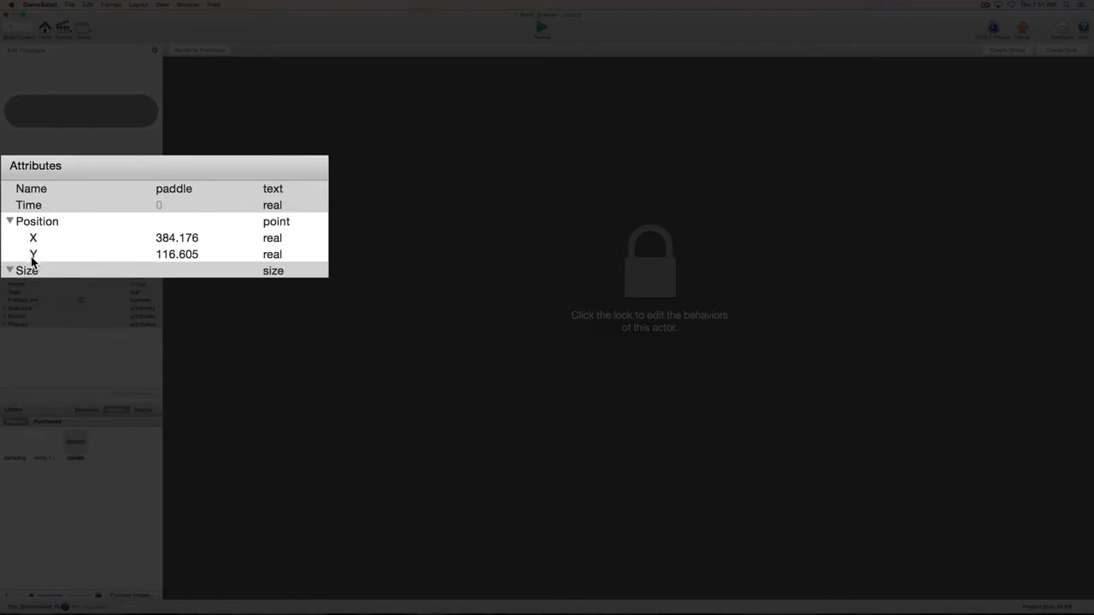
left_click(177, 255)
left_click(177, 255)
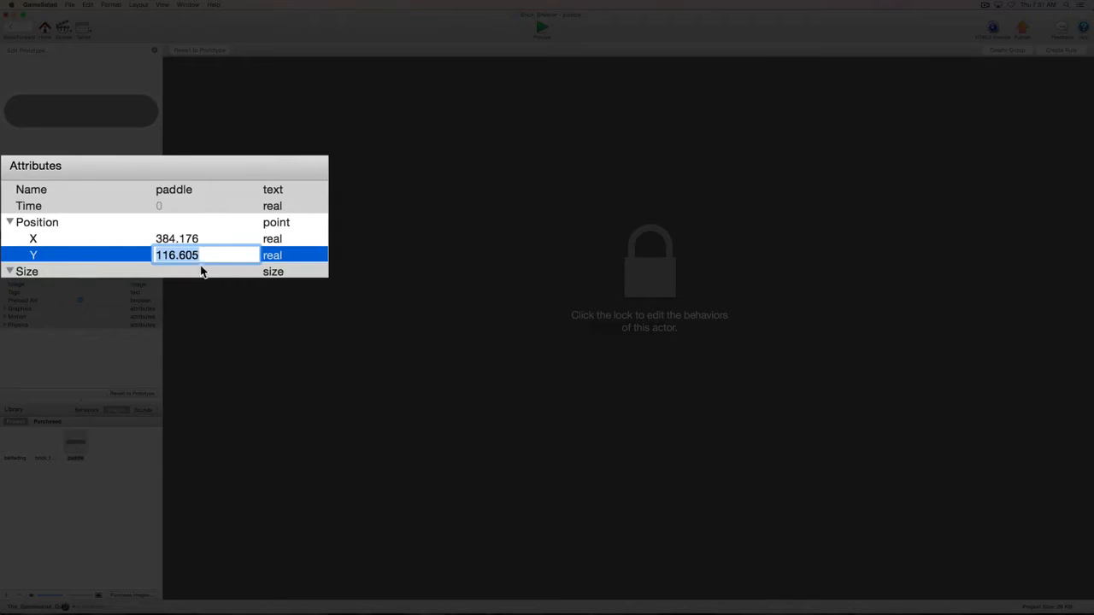
type("12")
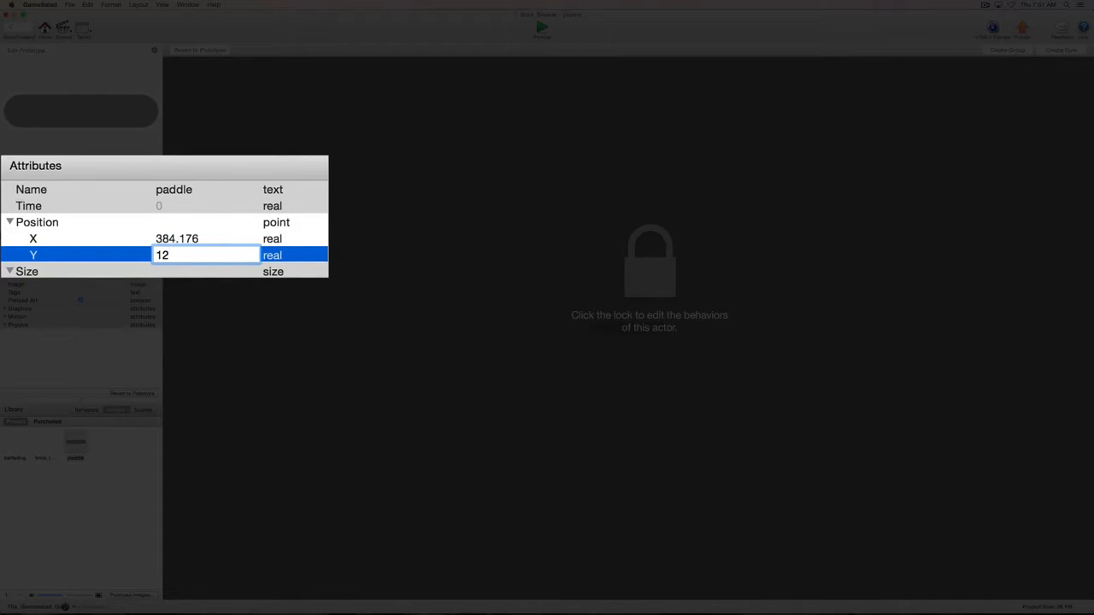
type("0")
key("Return")
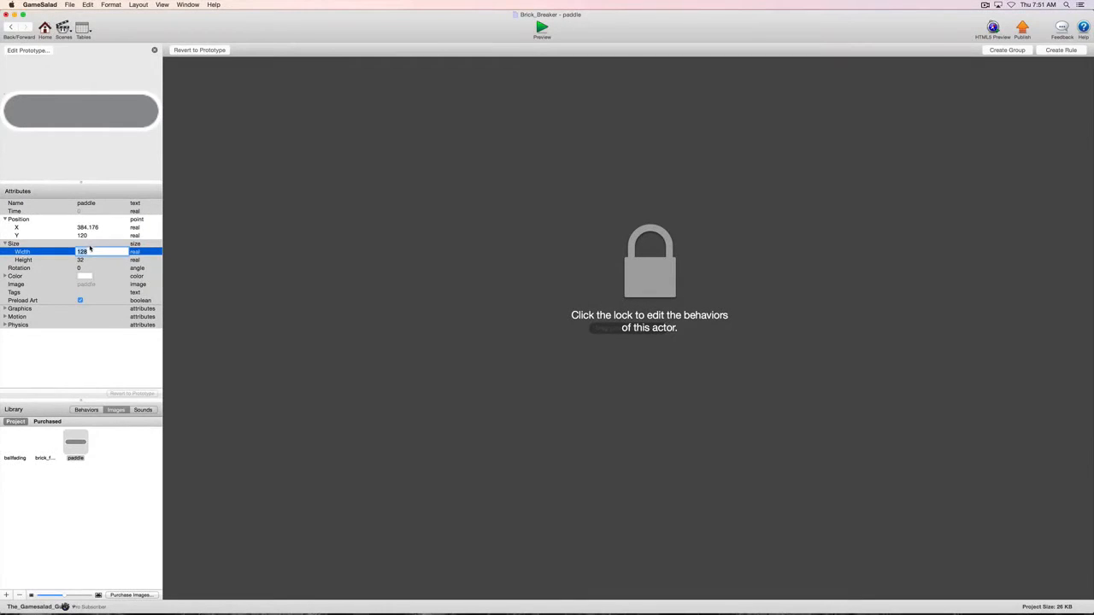
left_click(11, 28)
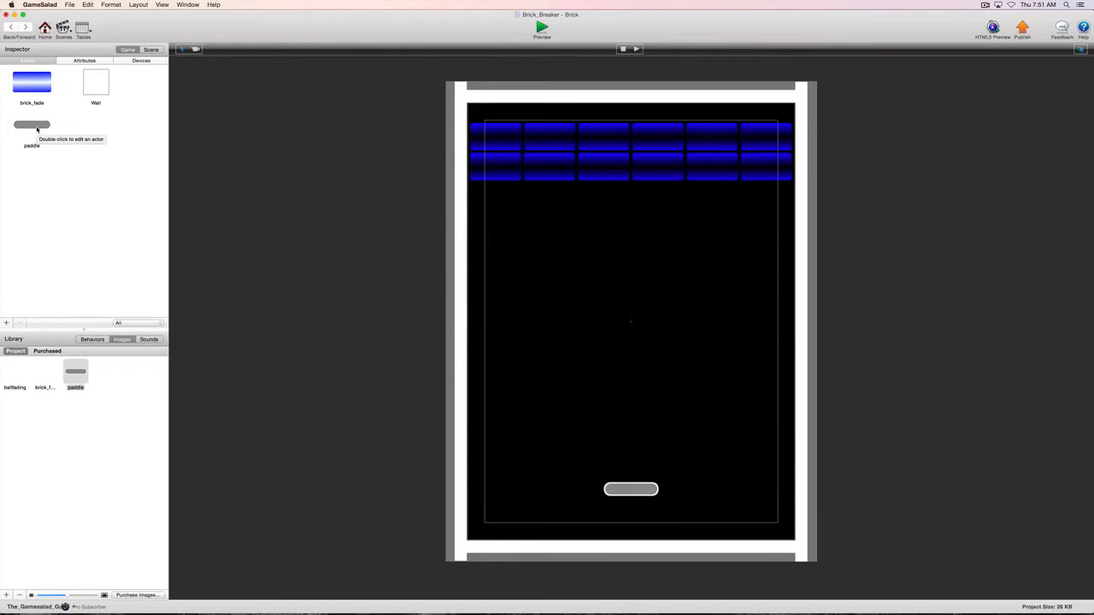
- Make the paddle prototype non-movable in its physics attributes
double_click(36, 129)
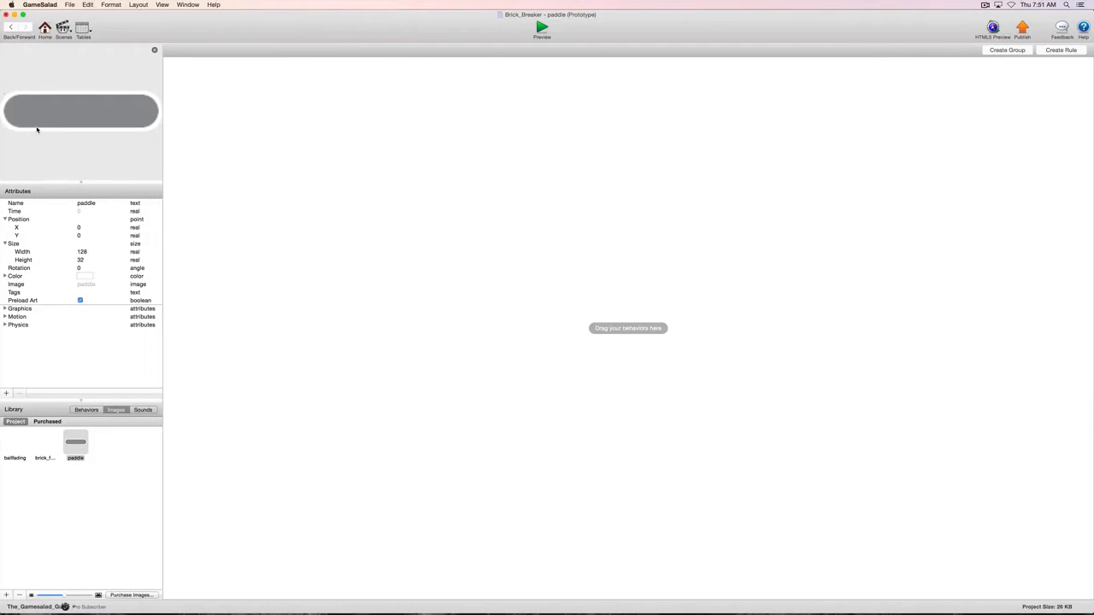
left_click(5, 325)
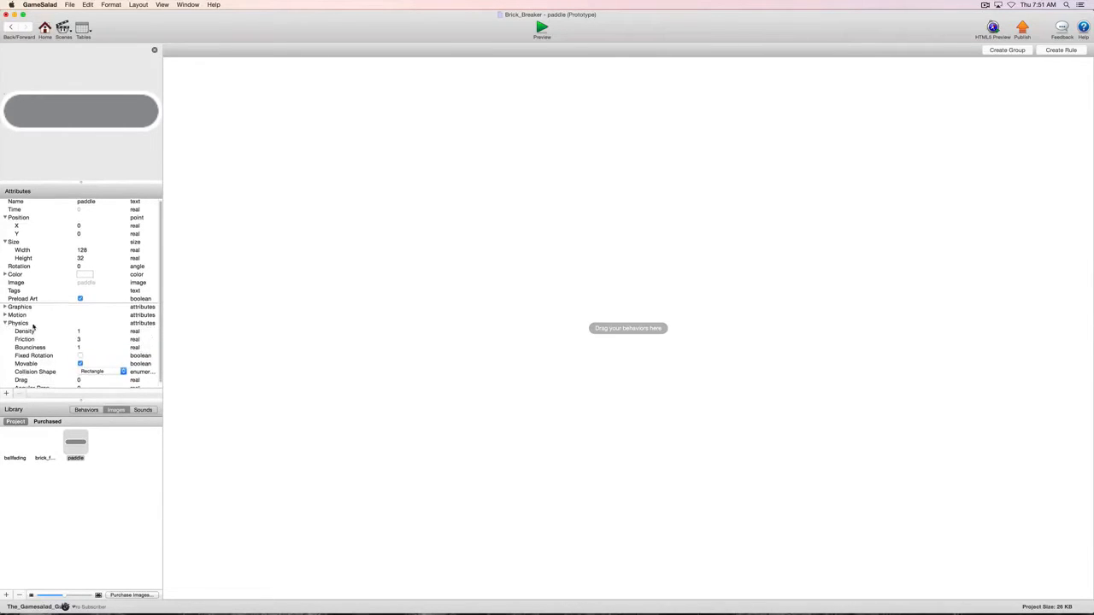
left_click(80, 364)
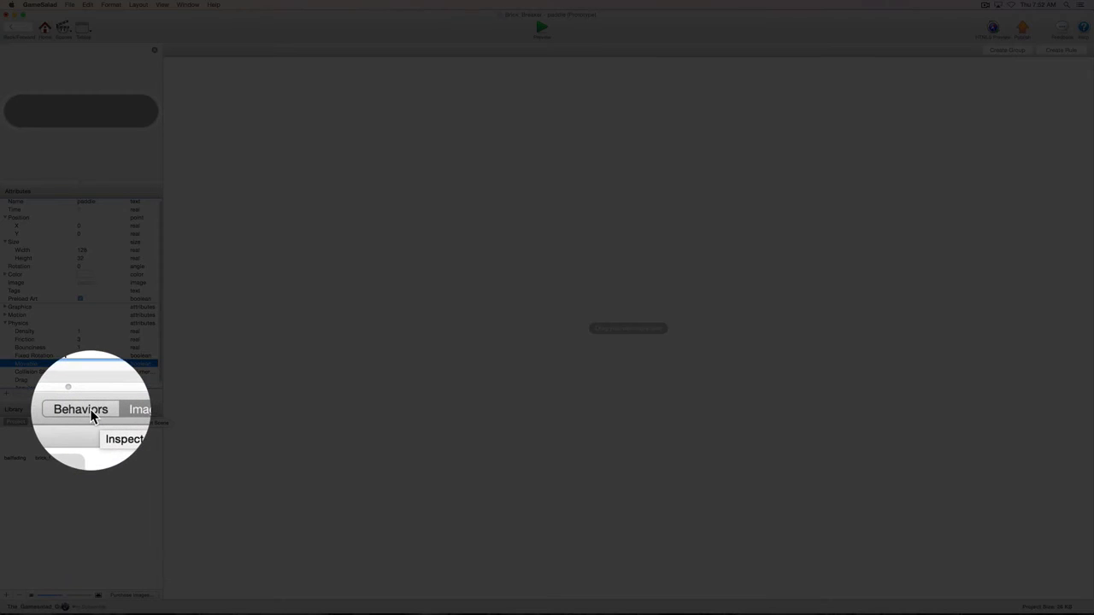
- Add a Constrain Attribute behavior to the paddle prototype
left_click(87, 410)
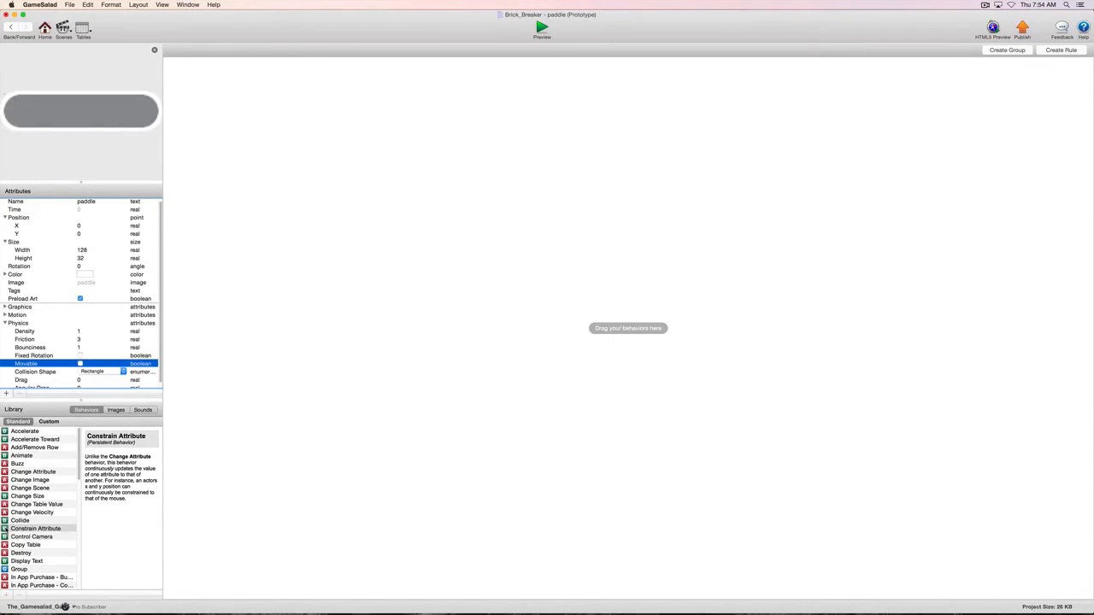
left_click_drag(5, 529, 286, 112)
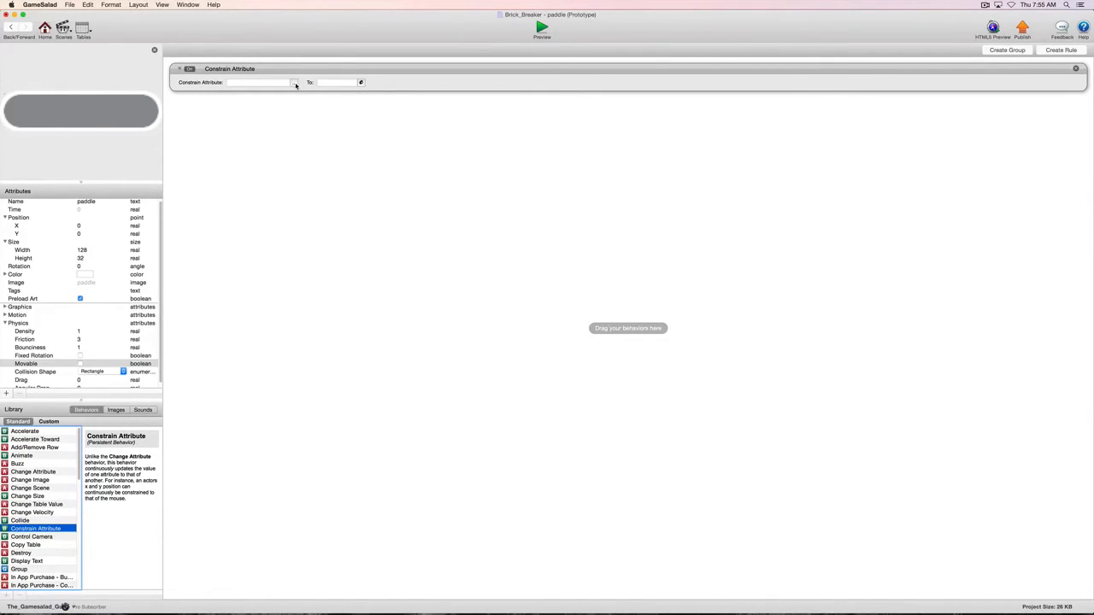
left_click(294, 83)
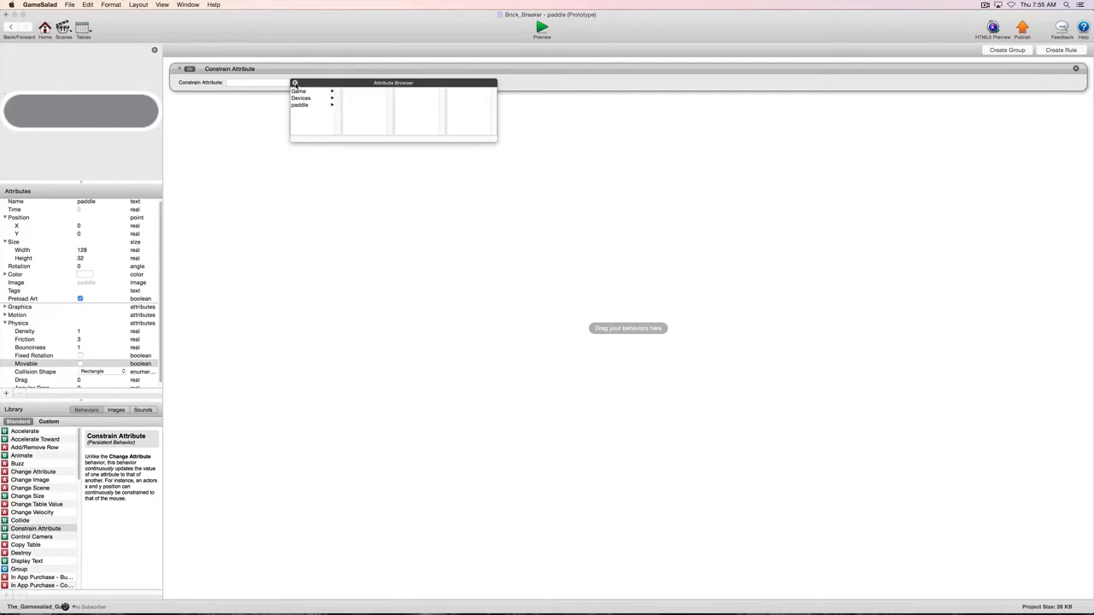
left_click(294, 83)
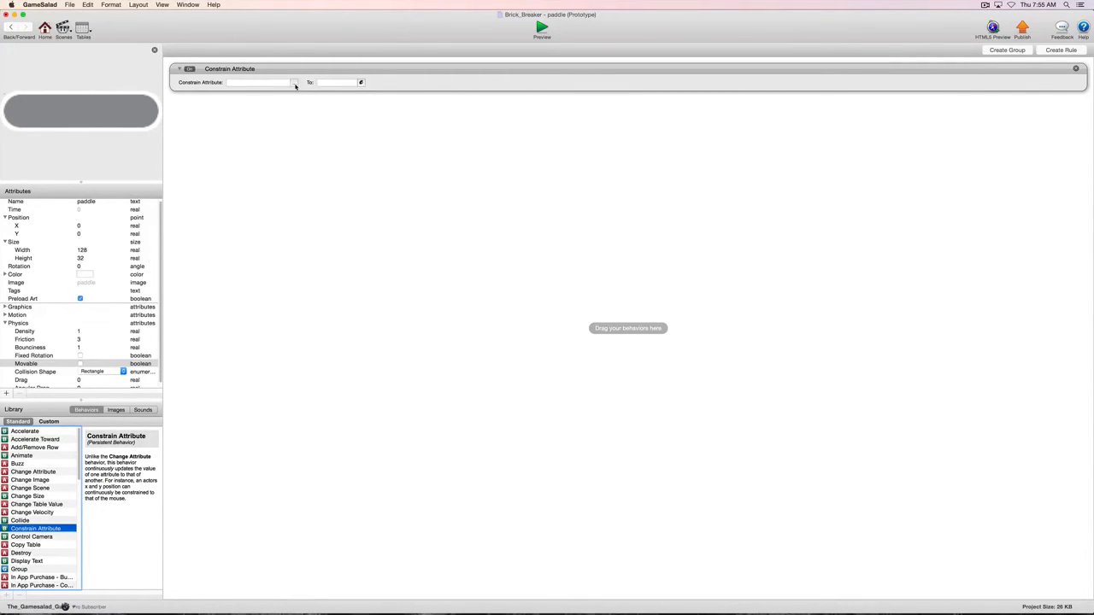
- Constrain the paddle's self.Position.Y attribute to 120 and return to the scene
left_click(294, 83)
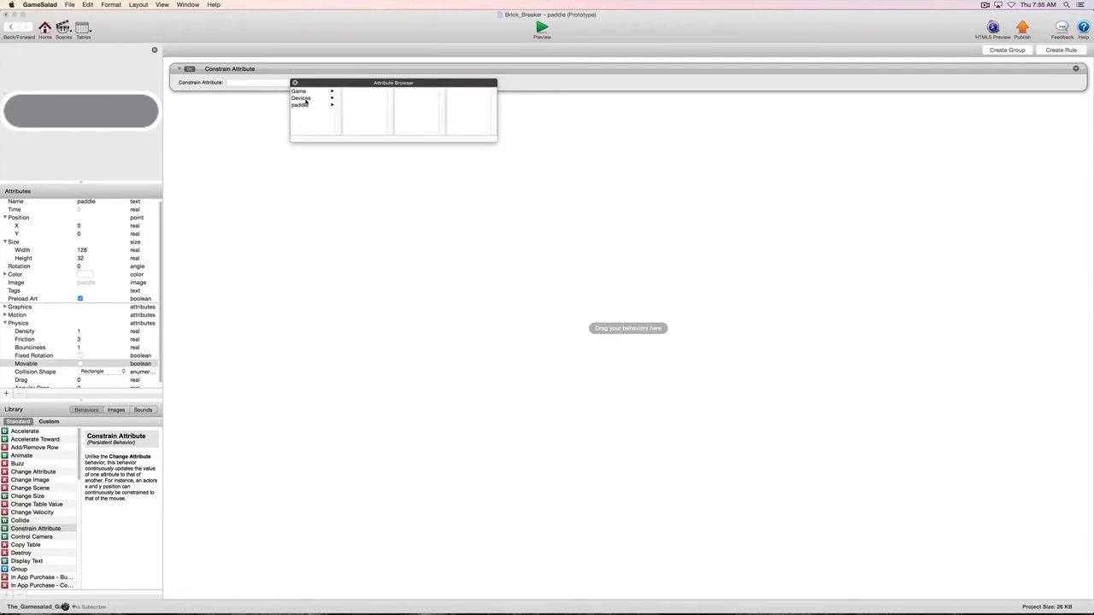
left_click(305, 99)
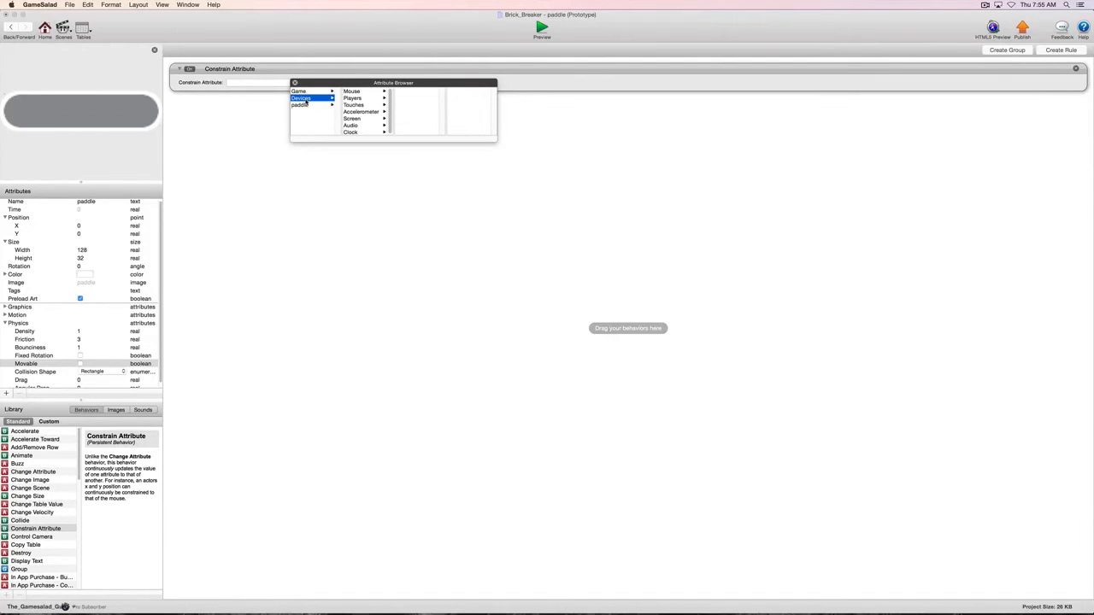
left_click(302, 106)
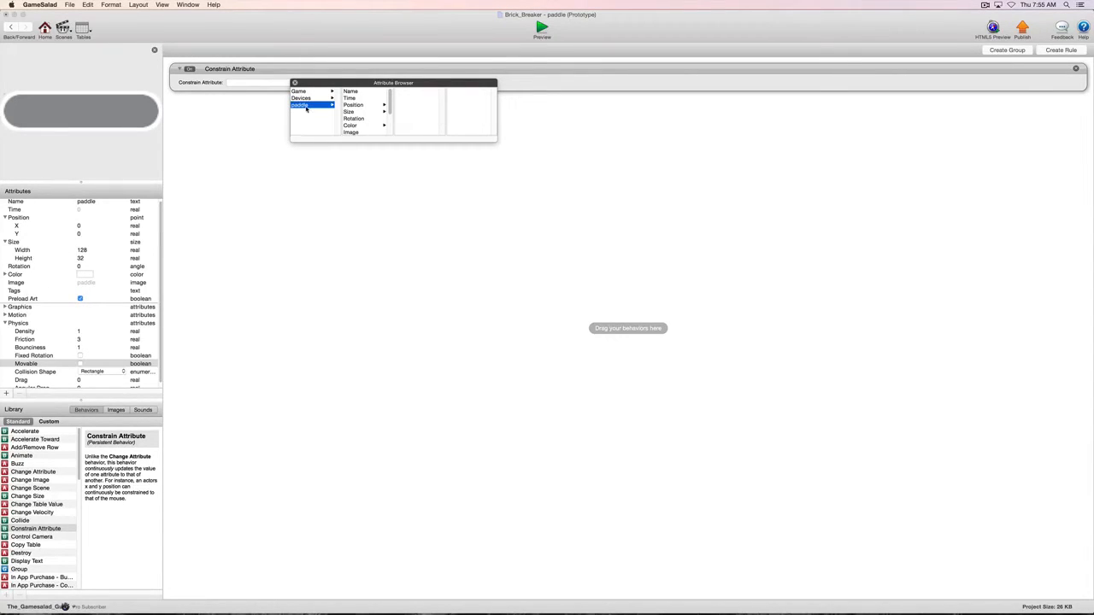
left_click(357, 107)
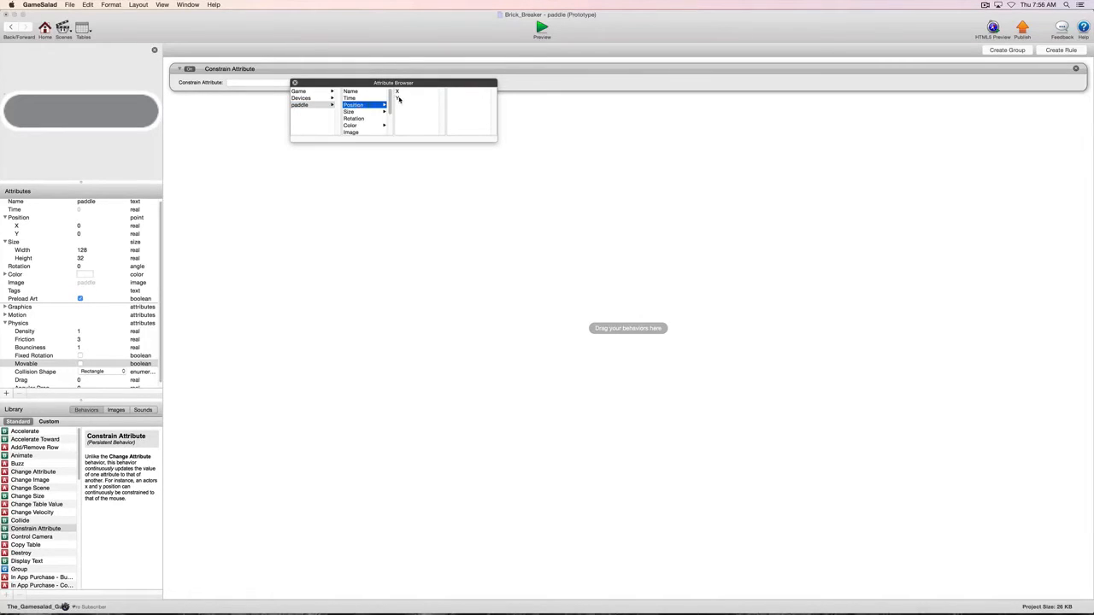
double_click(398, 99)
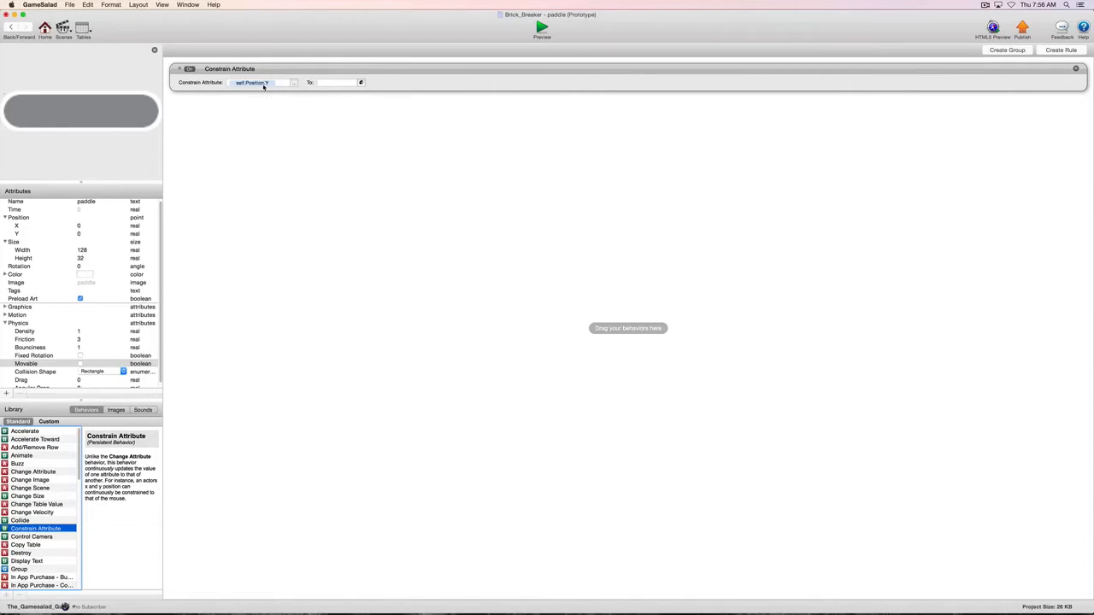
left_click(325, 82)
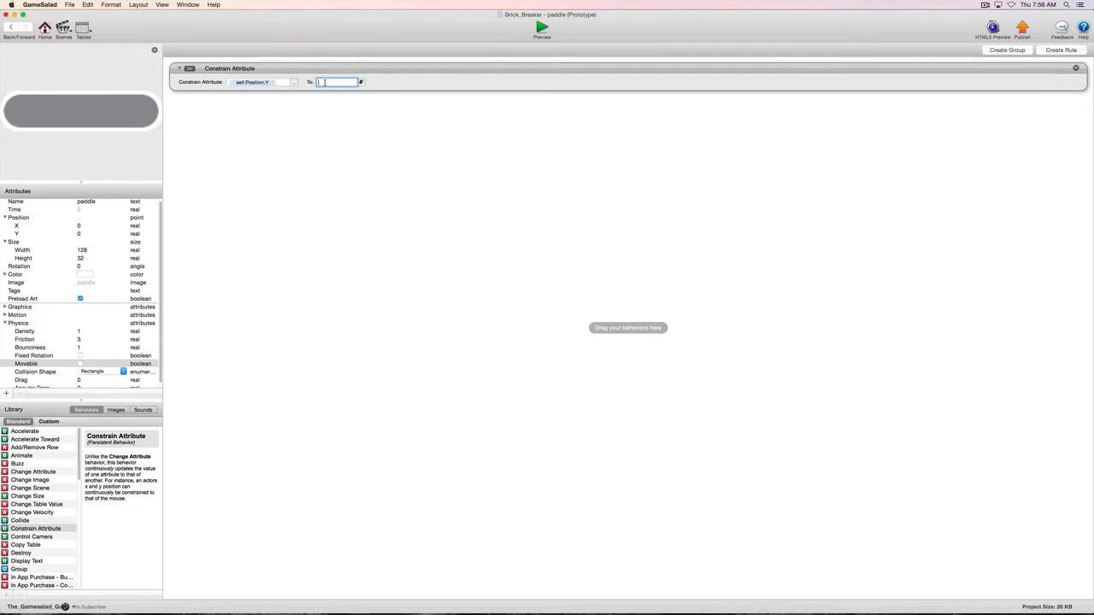
type("120")
key("Return")
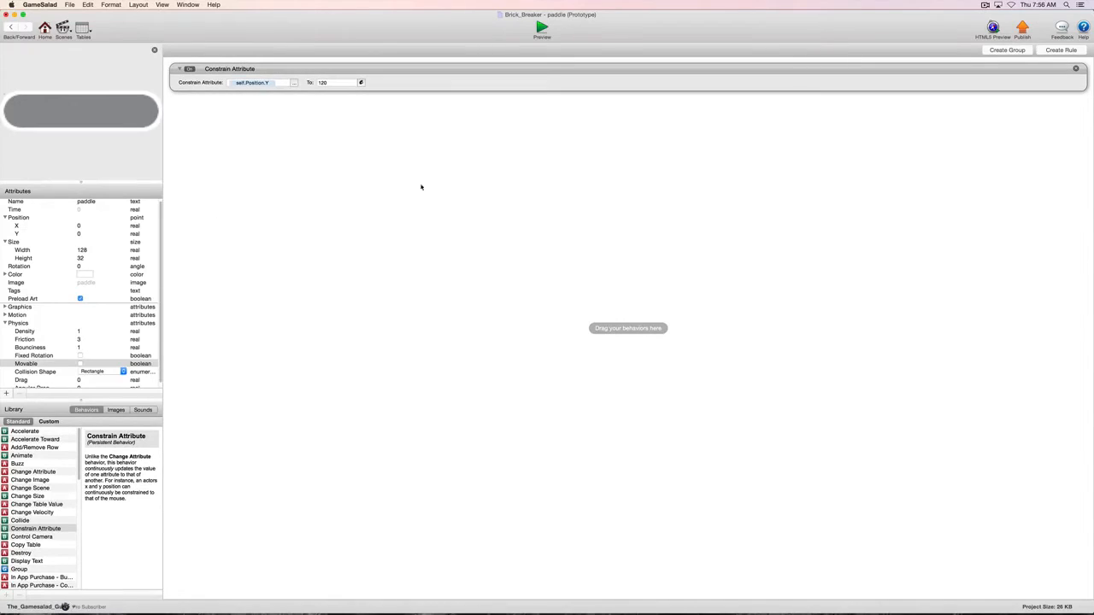
left_click(10, 28)
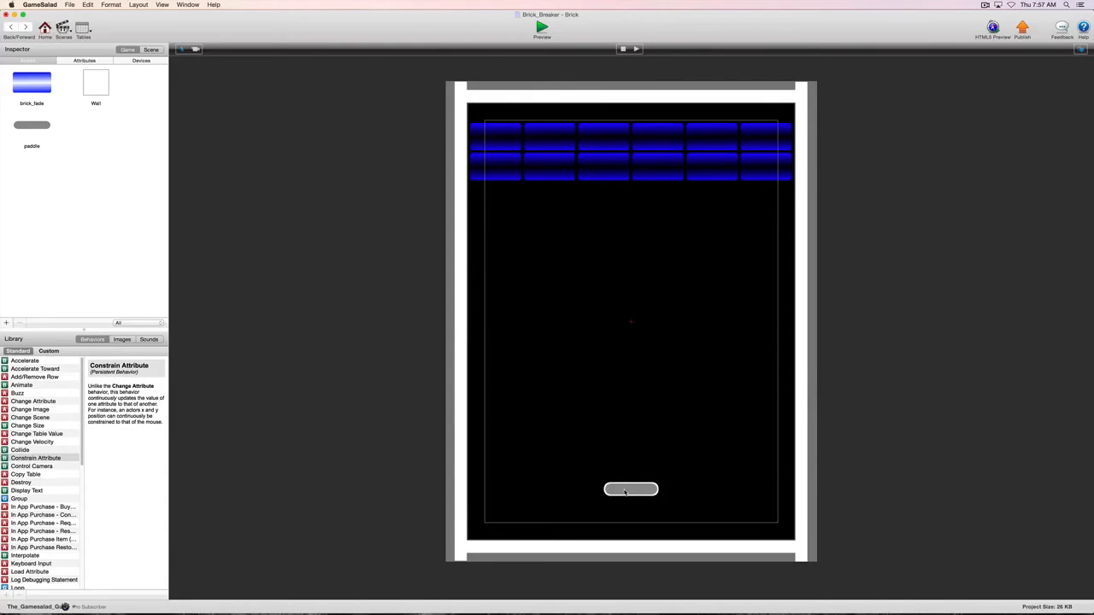
- Check the position attributes of the paddle instance placed in the scene
left_click(625, 491)
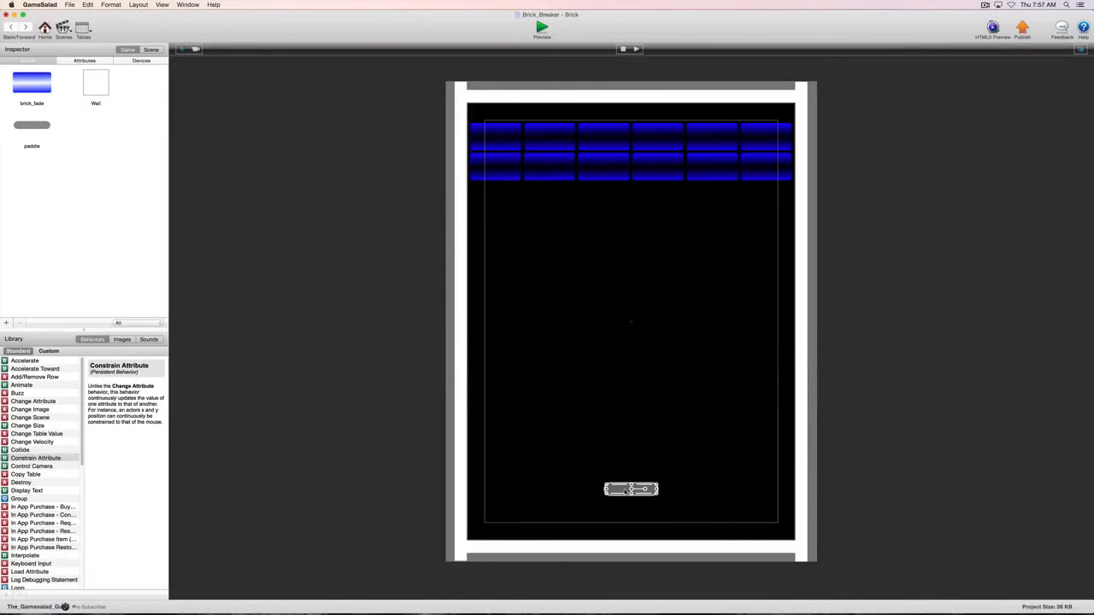
double_click(627, 490)
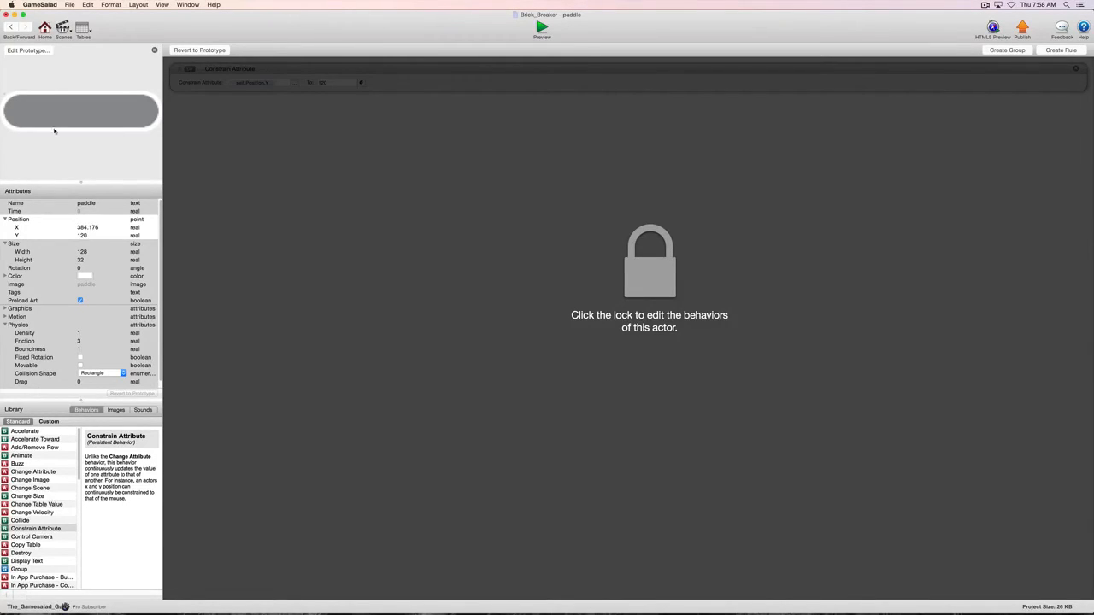
left_click(11, 28)
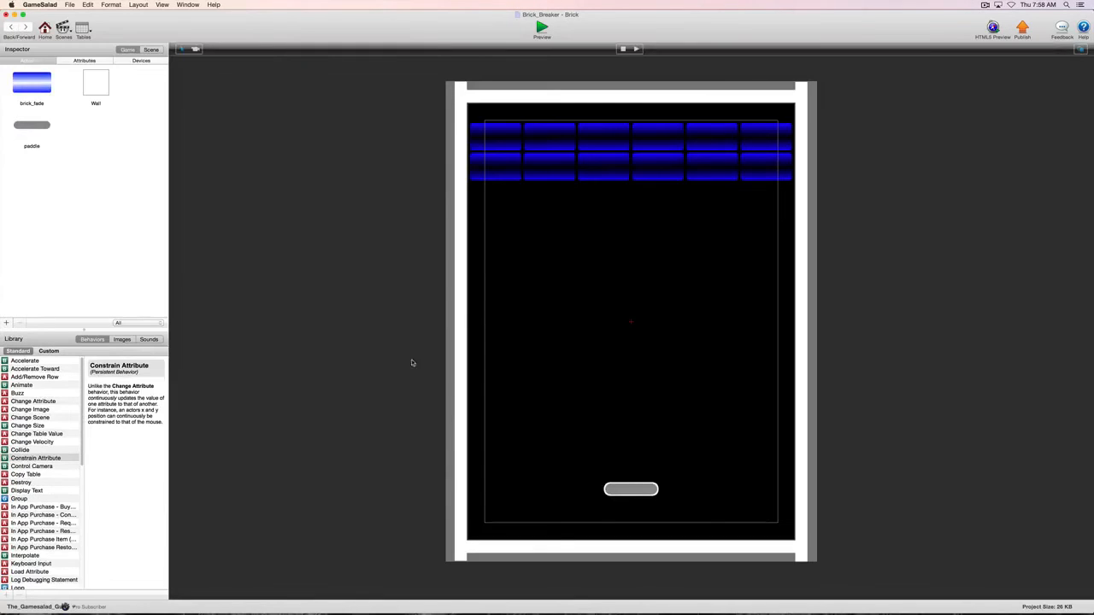
- Move the paddle against the left wall, across to the right wall, and back to the bottom centre of the scene
left_click(632, 492)
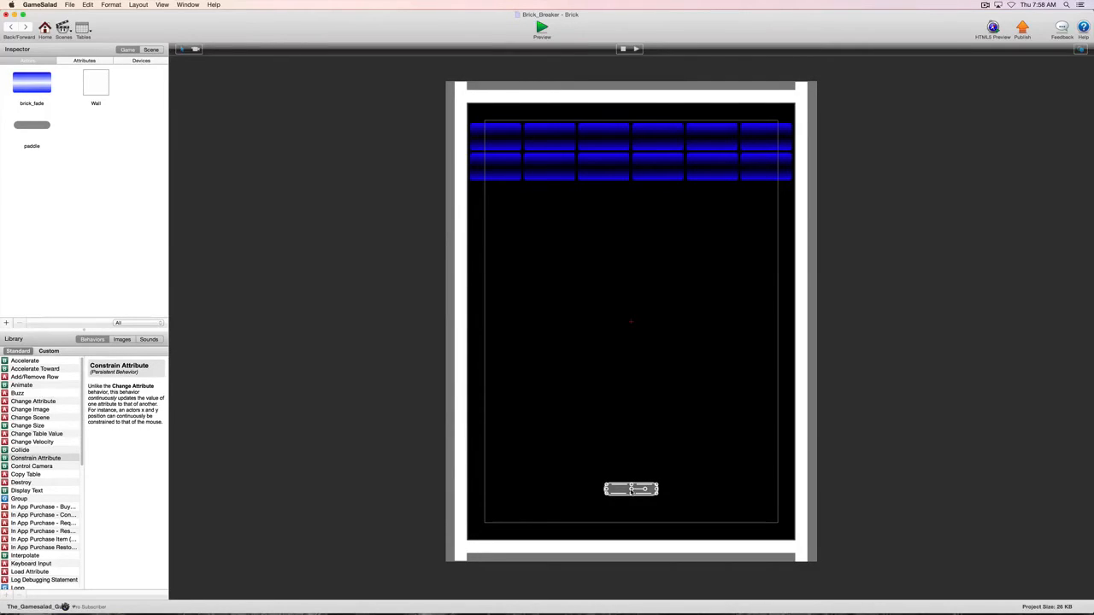
left_click_drag(623, 491, 488, 492)
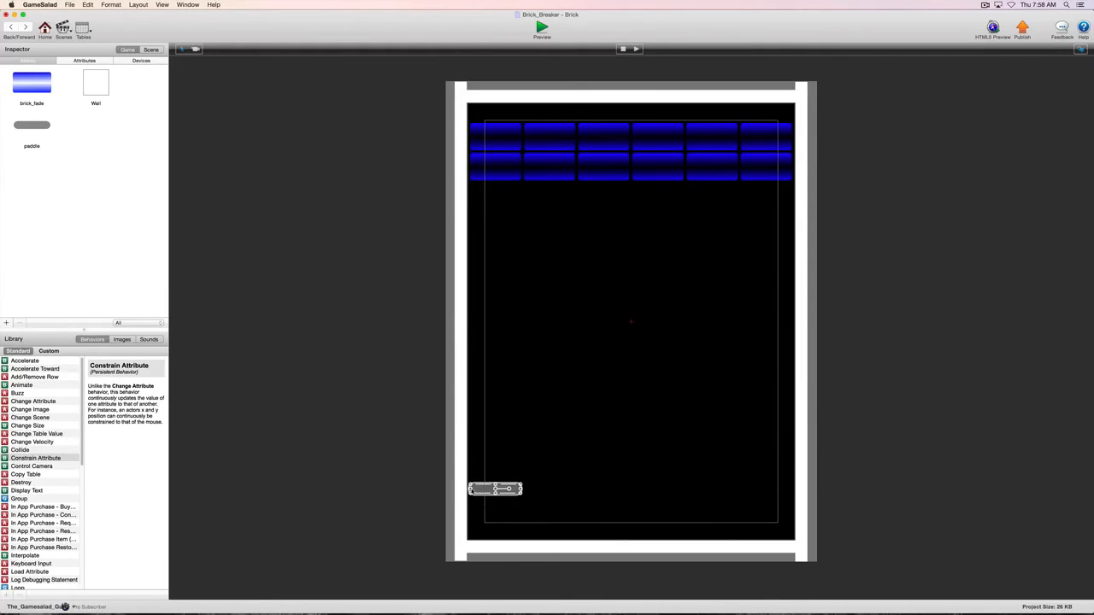
left_click_drag(489, 492, 770, 492)
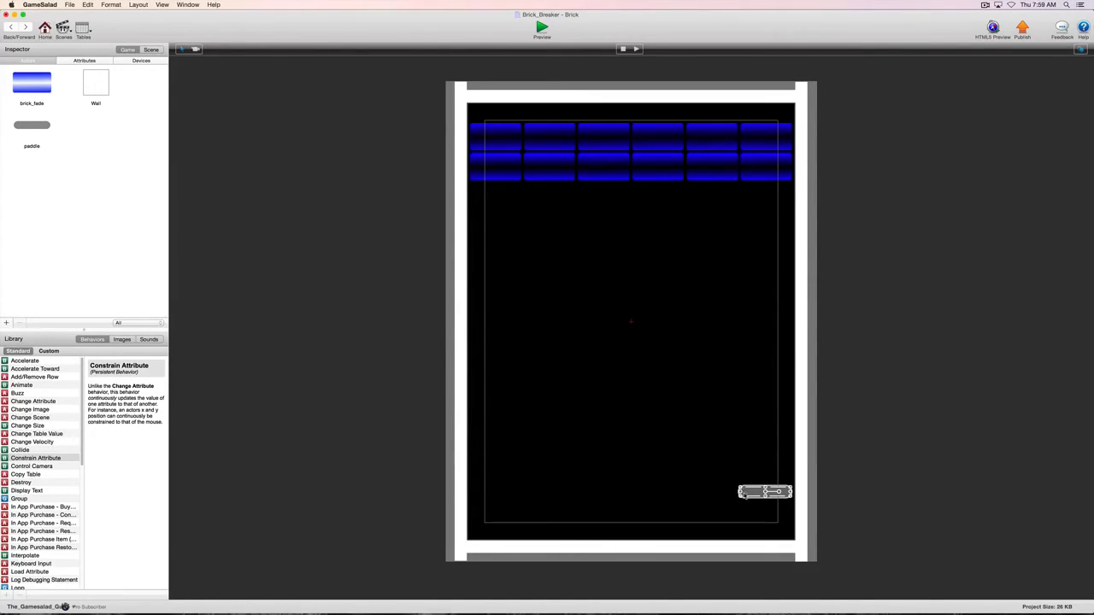
left_click_drag(748, 494, 614, 492)
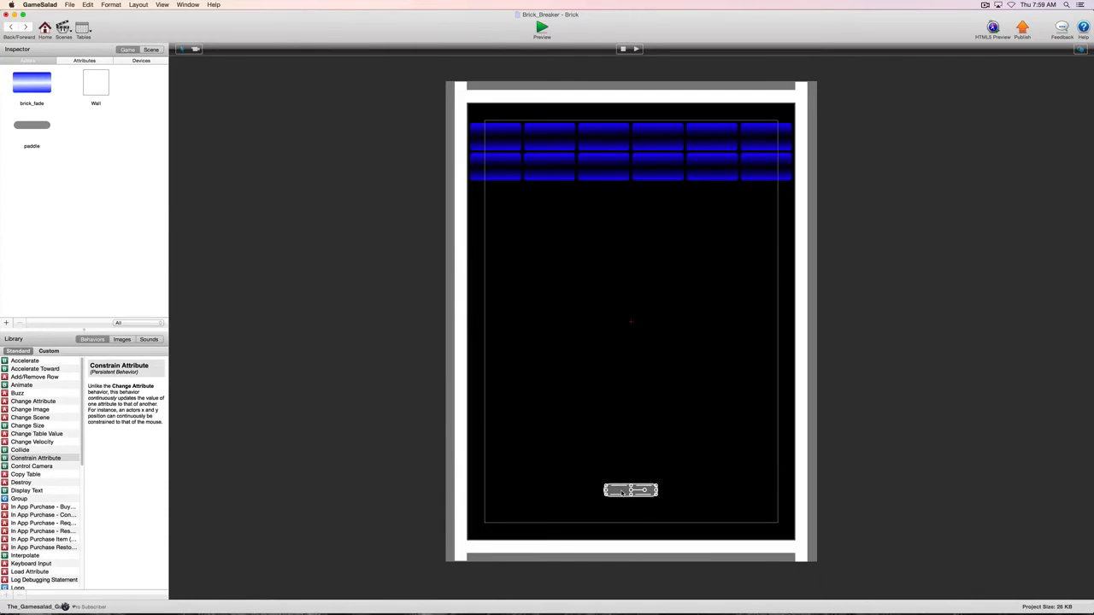
- Add a second Constrain Attribute behavior to the paddle prototype and target its self.Position.X attribute
double_click(32, 125)
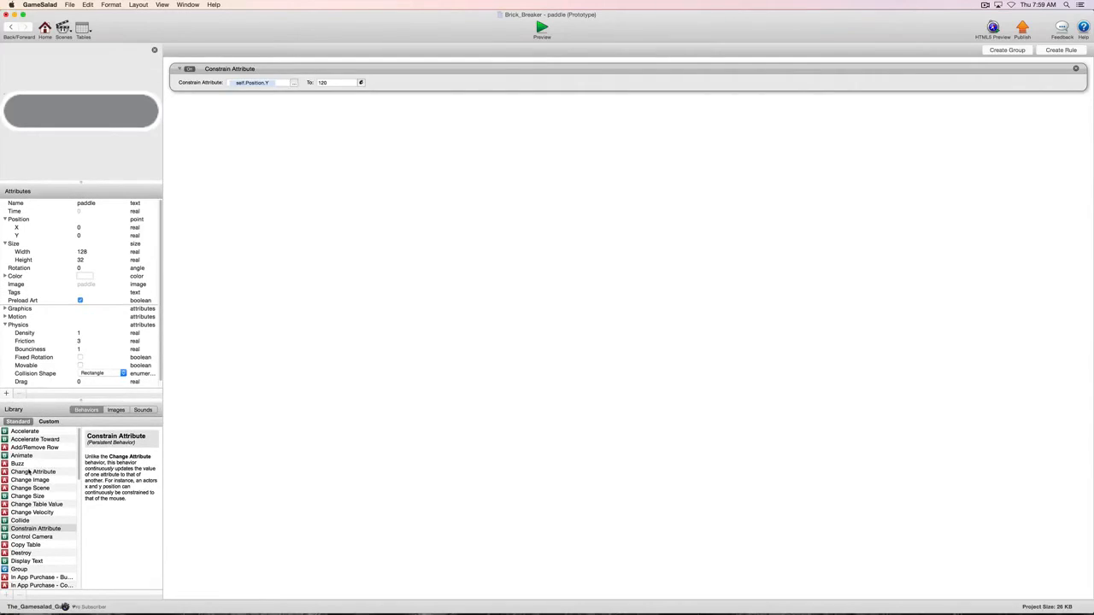
left_click_drag(4, 530, 205, 123)
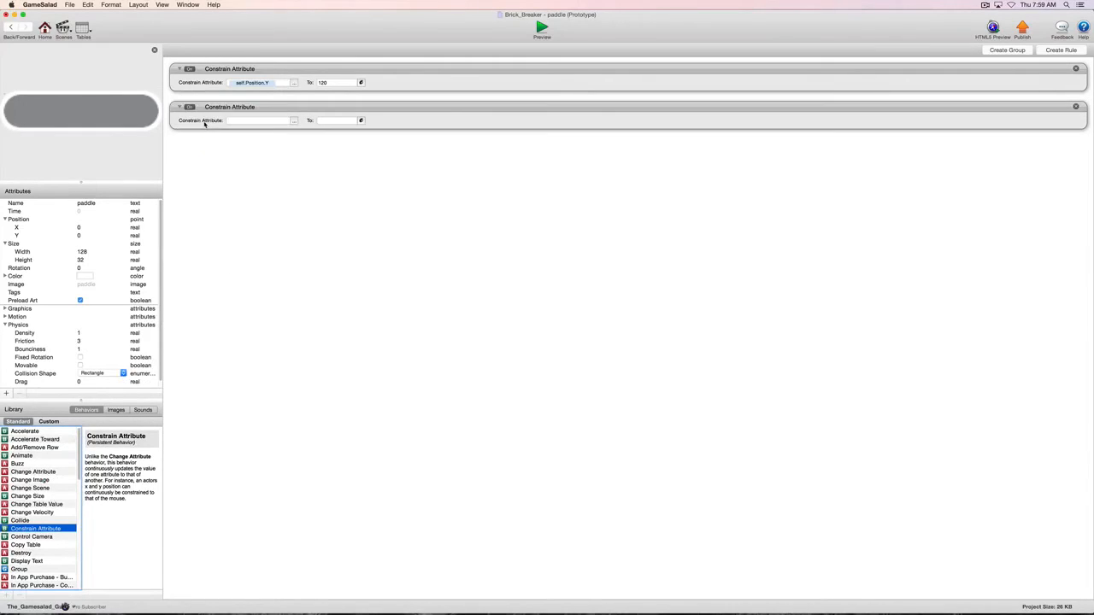
left_click(295, 121)
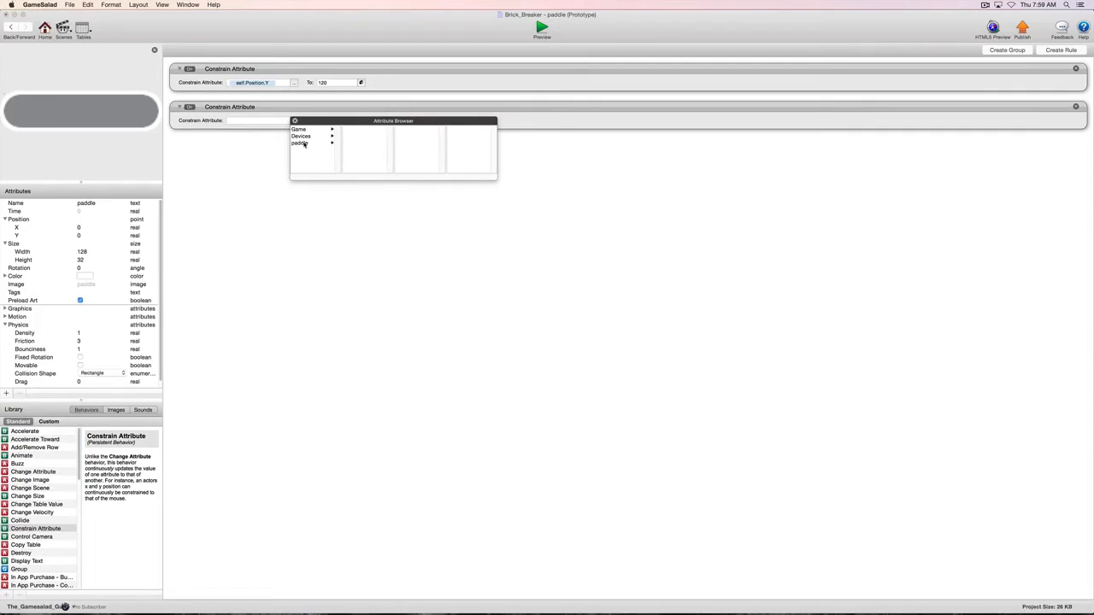
left_click(303, 143)
left_click(362, 144)
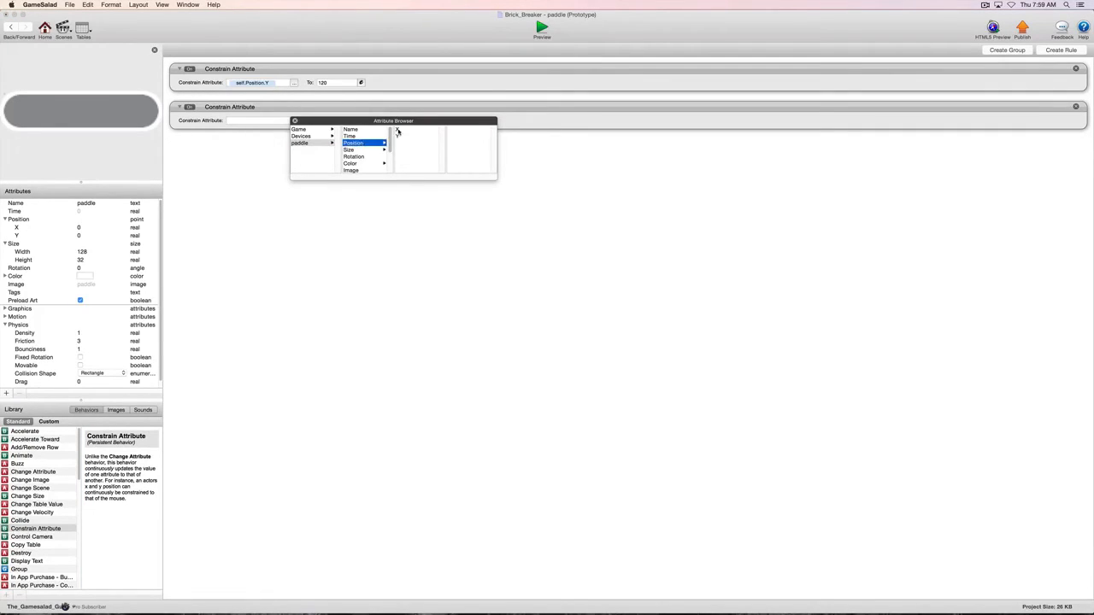
double_click(398, 130)
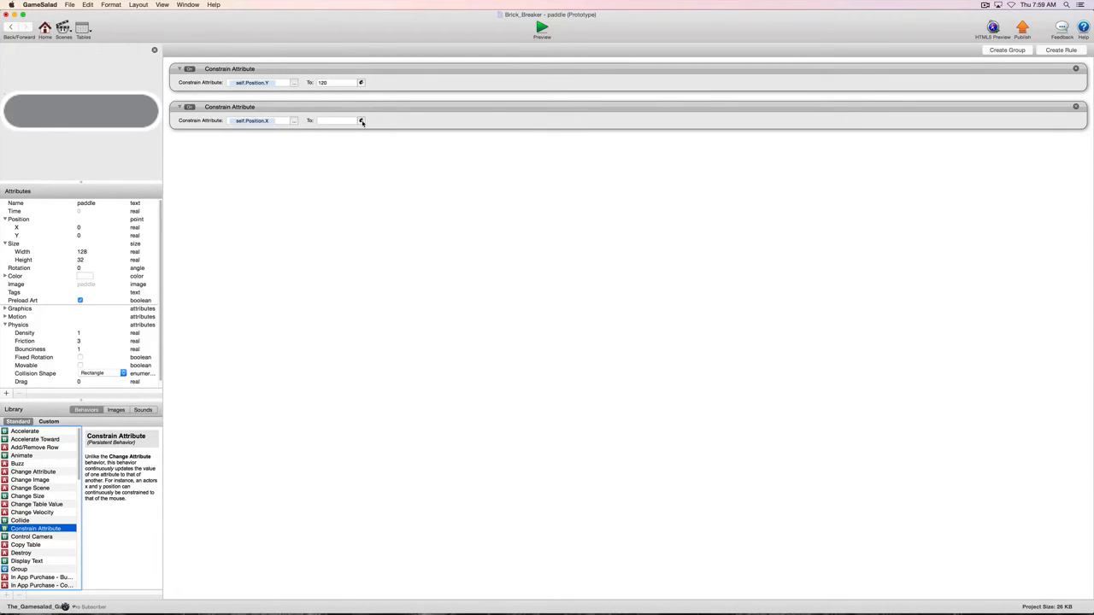
- Start the X constraint's expression with a min function nested inside max, removing the placeholder arguments to leave max(min(
left_click(361, 121)
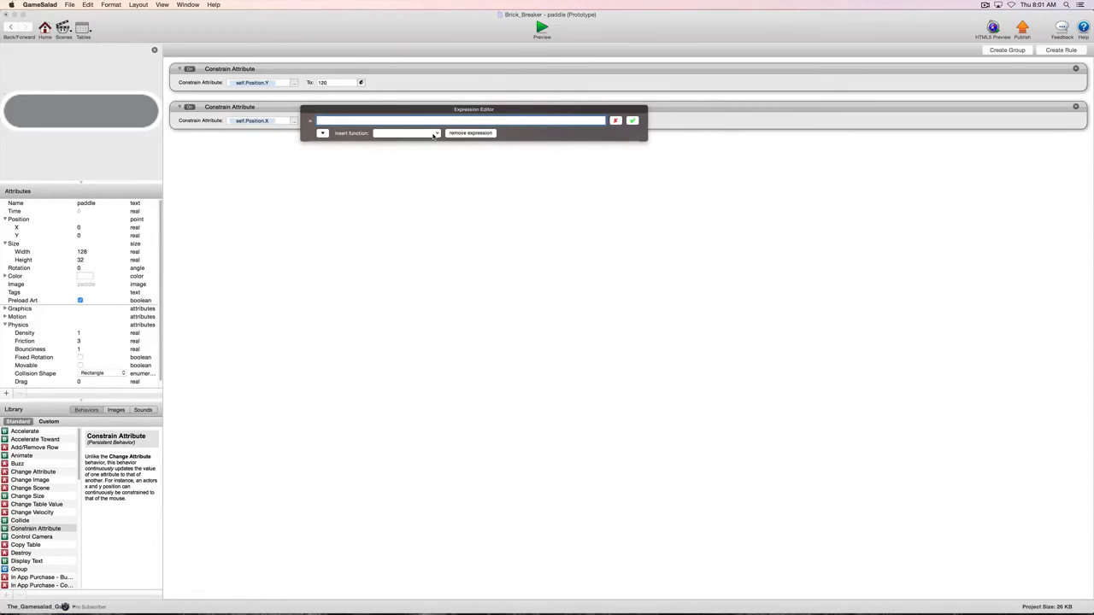
left_click(434, 134)
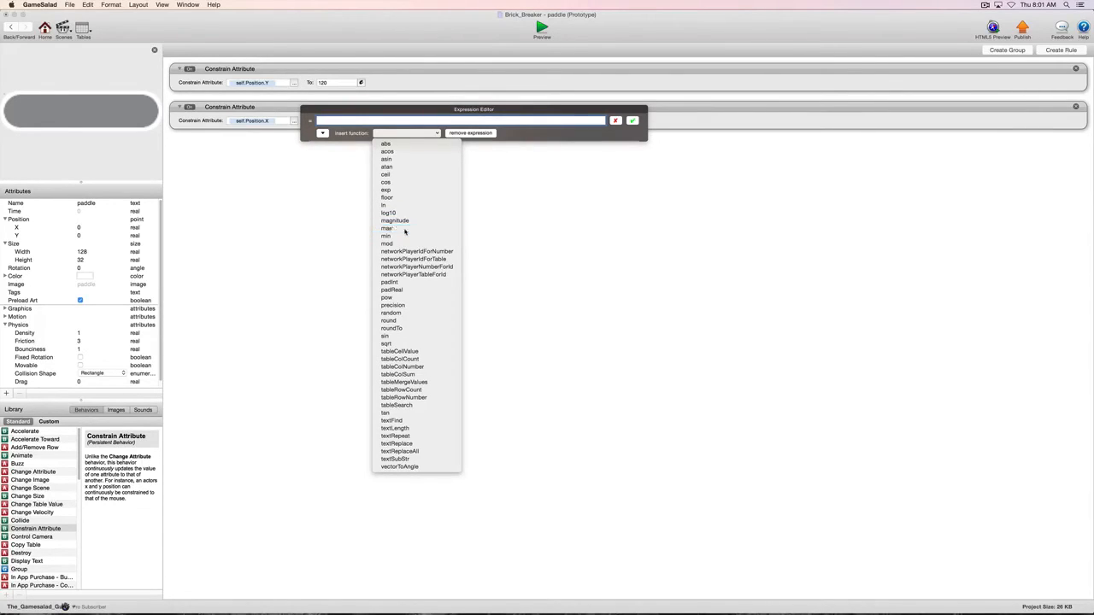
left_click(405, 229)
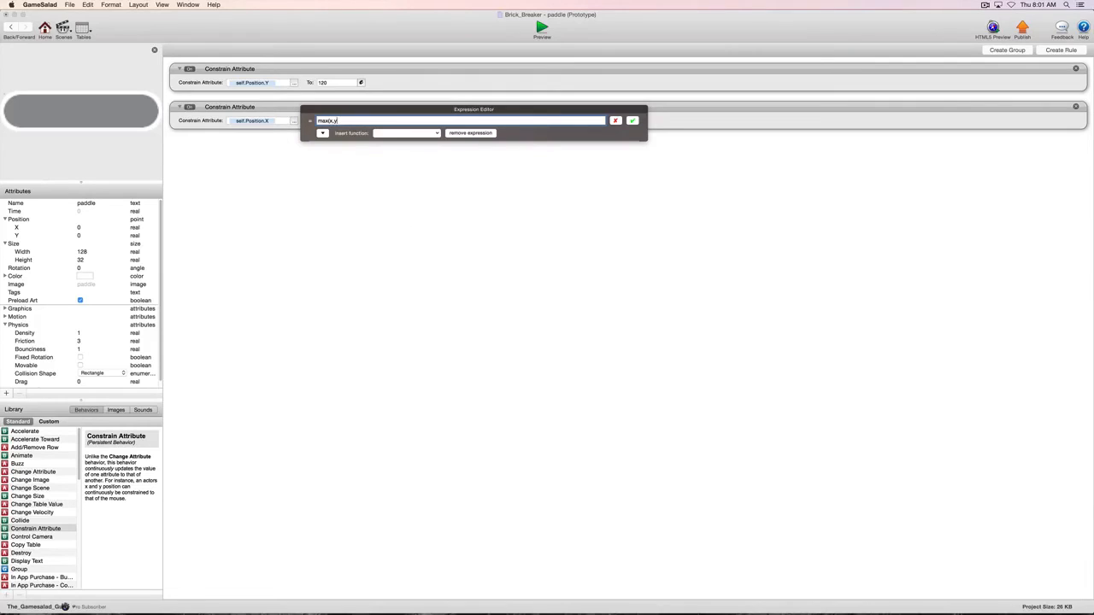
key("BackSpace")
left_click(436, 134)
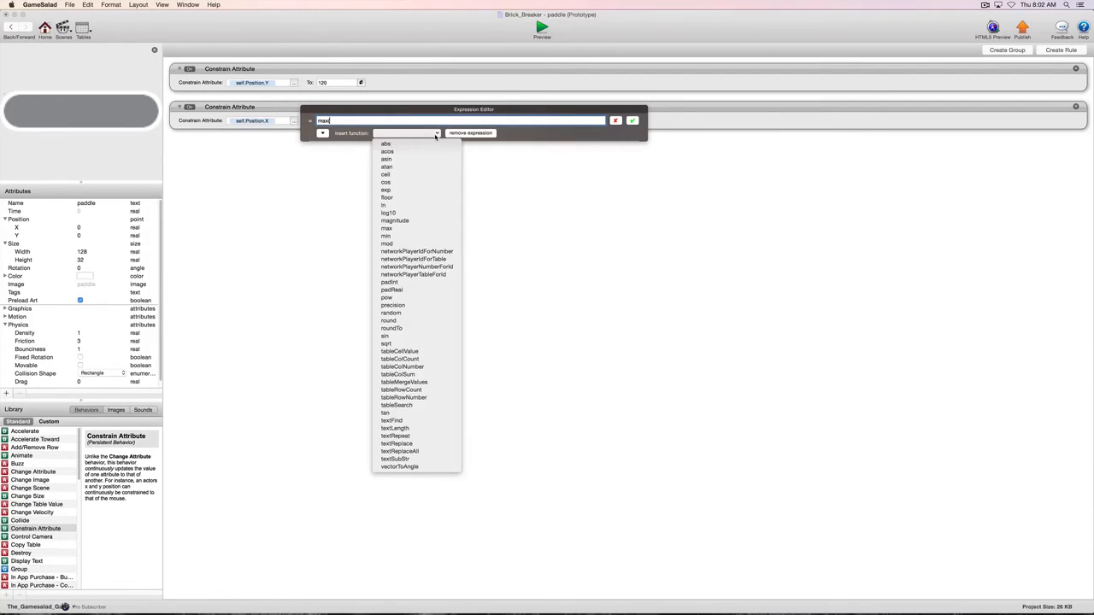
left_click(429, 237)
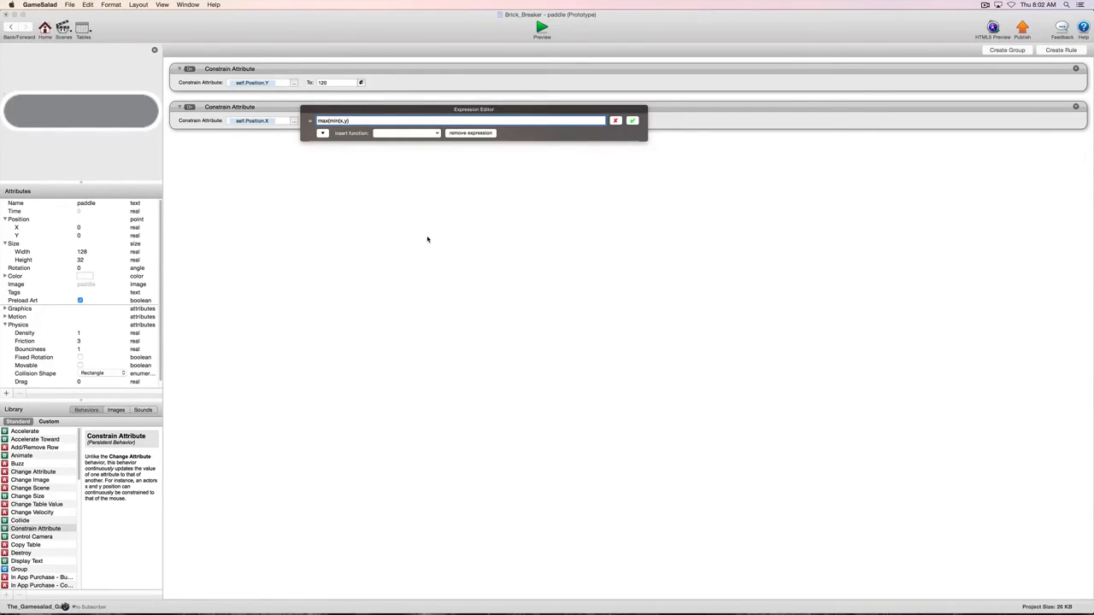
key("BackSpace")
key("BackSpace")
key("BackSpace")
key("BackSpace")
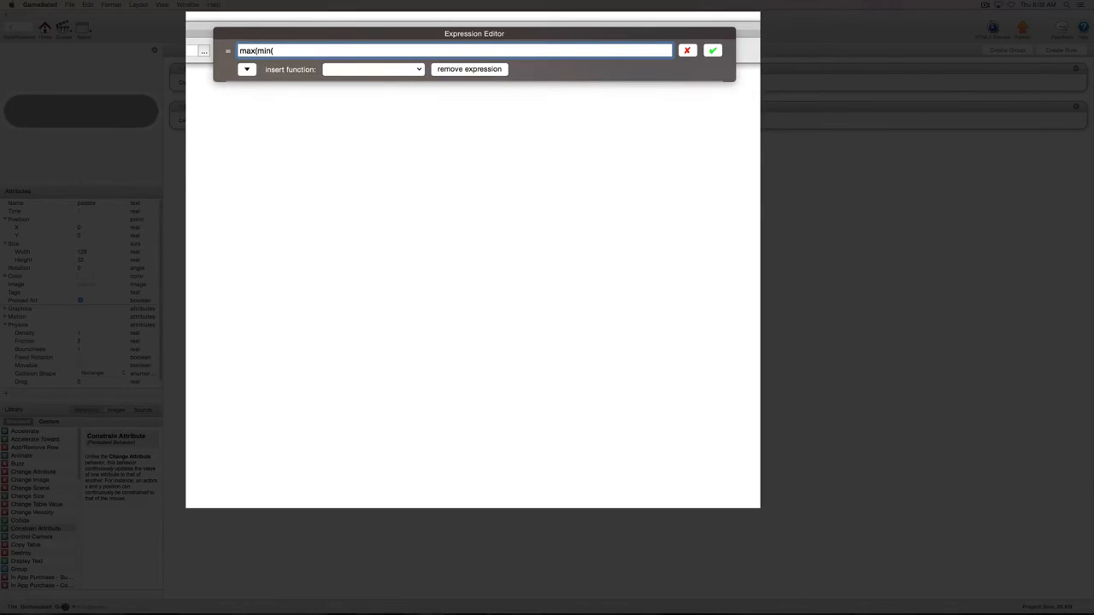
- Continue the expression with an opening parenthesis and 64 plus the device attribute game.Mouse.Position.X
type("(")
type("64+")
left_click(246, 70)
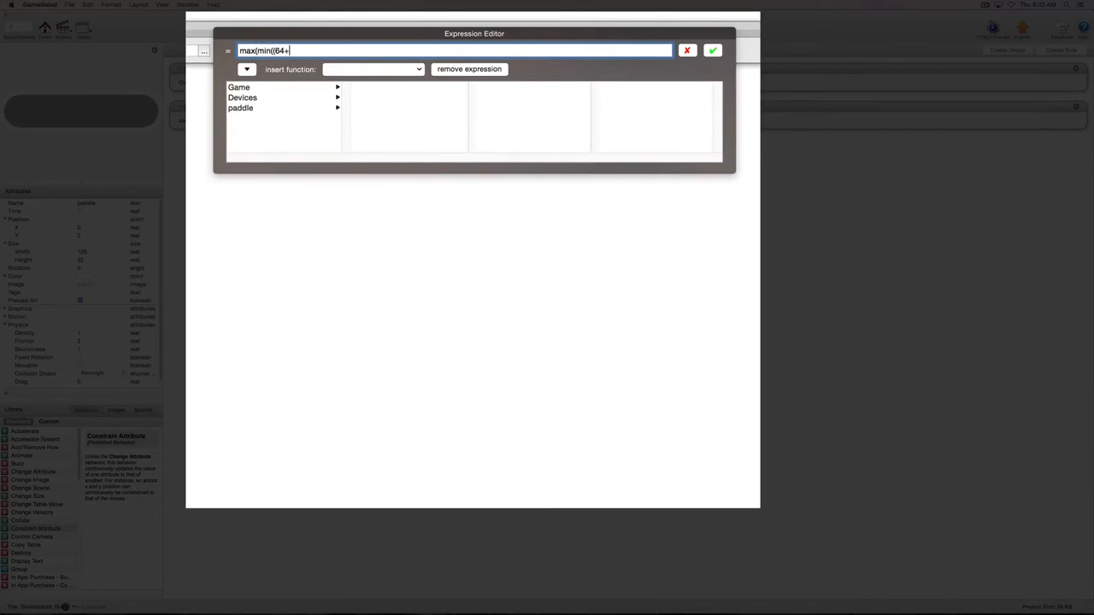
left_click(248, 98)
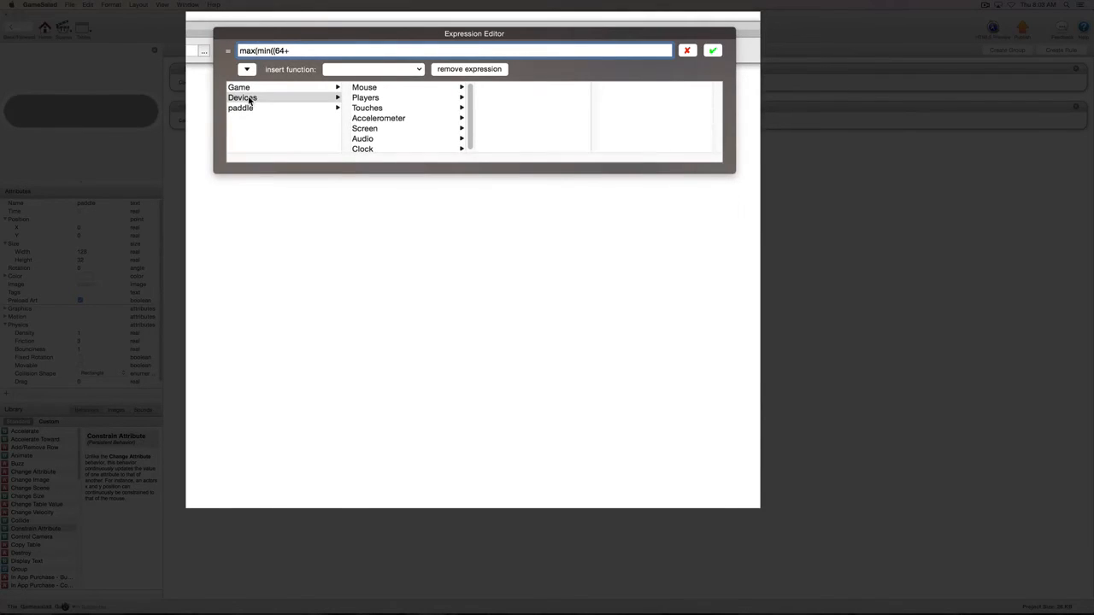
left_click(366, 89)
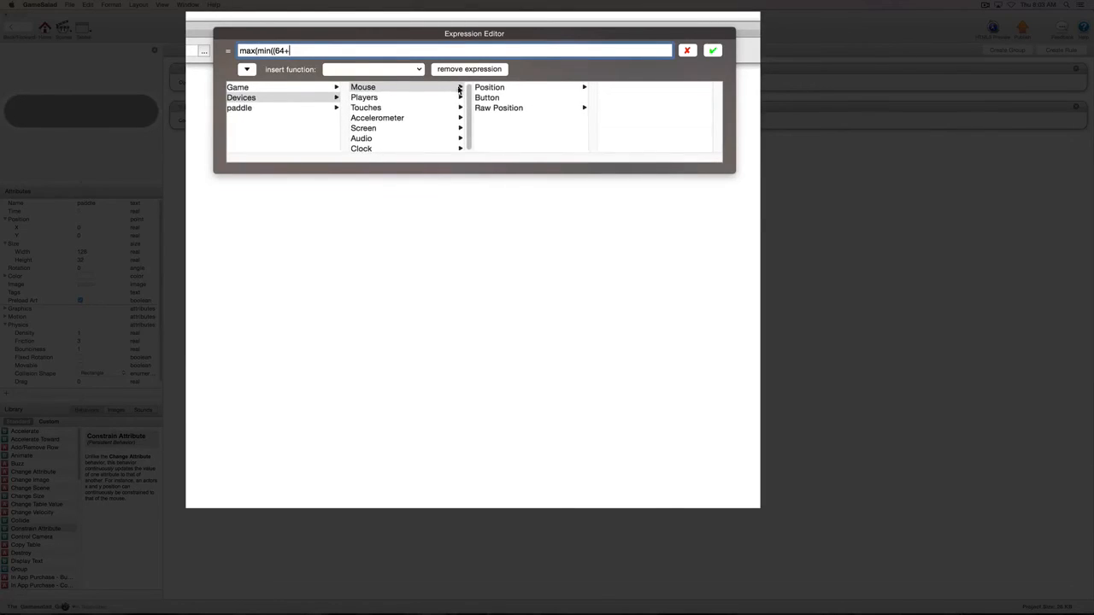
left_click(490, 88)
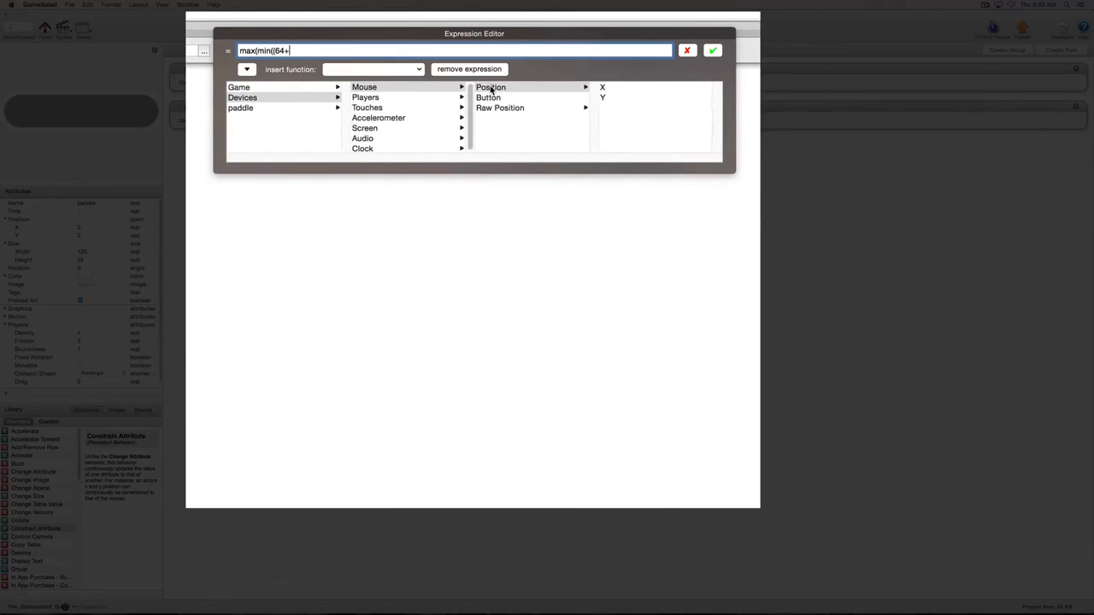
left_click(606, 89)
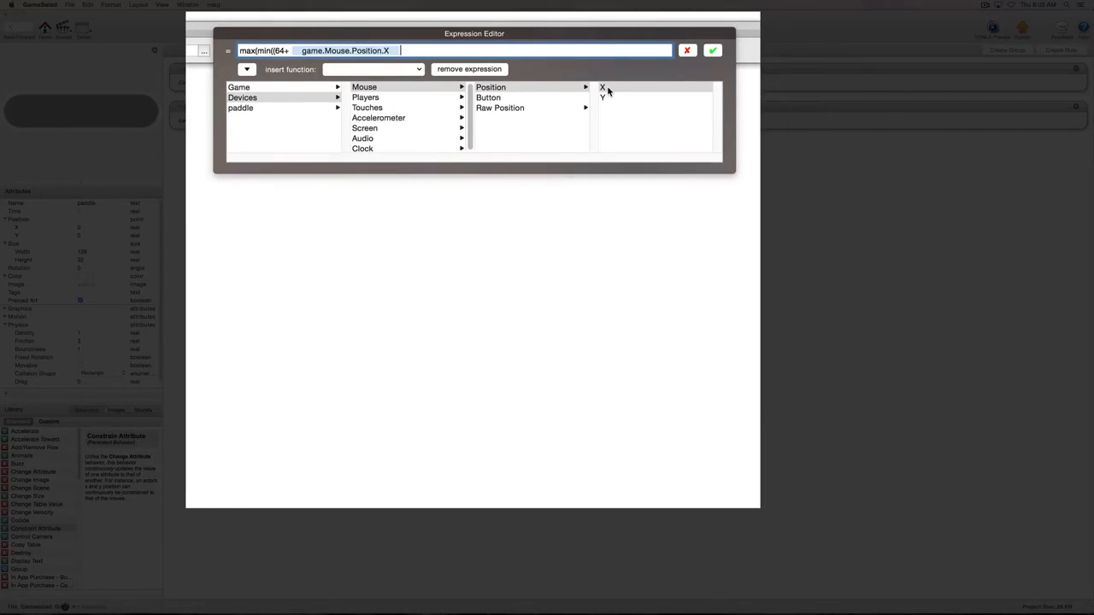
- Complete the expression with 702 as the min limit and 0 as the max limit, closing all parentheses
type(")")
type(",")
type("702),0)")
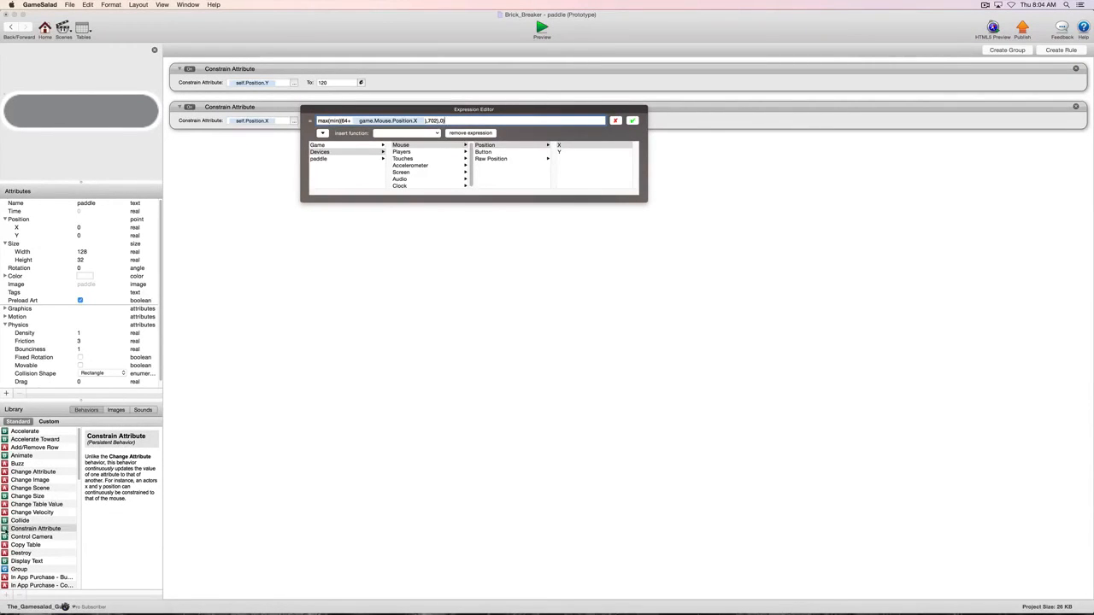
- Add a third Constrain Attribute behavior and place its expression editor beneath the X constraint's editor for comparison
left_click_drag(5, 529, 360, 246)
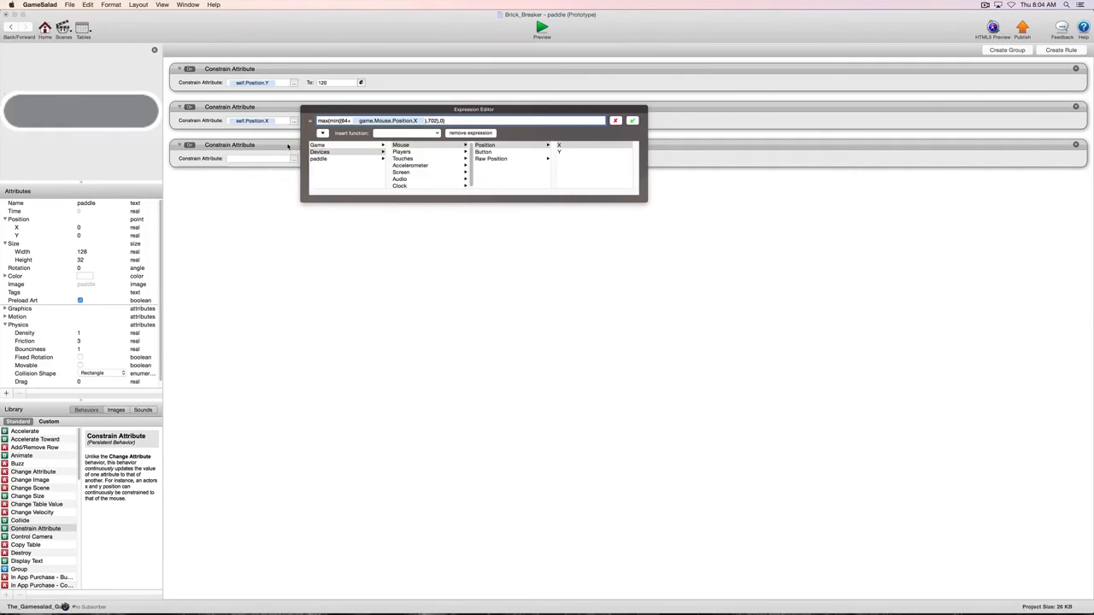
left_click(288, 147)
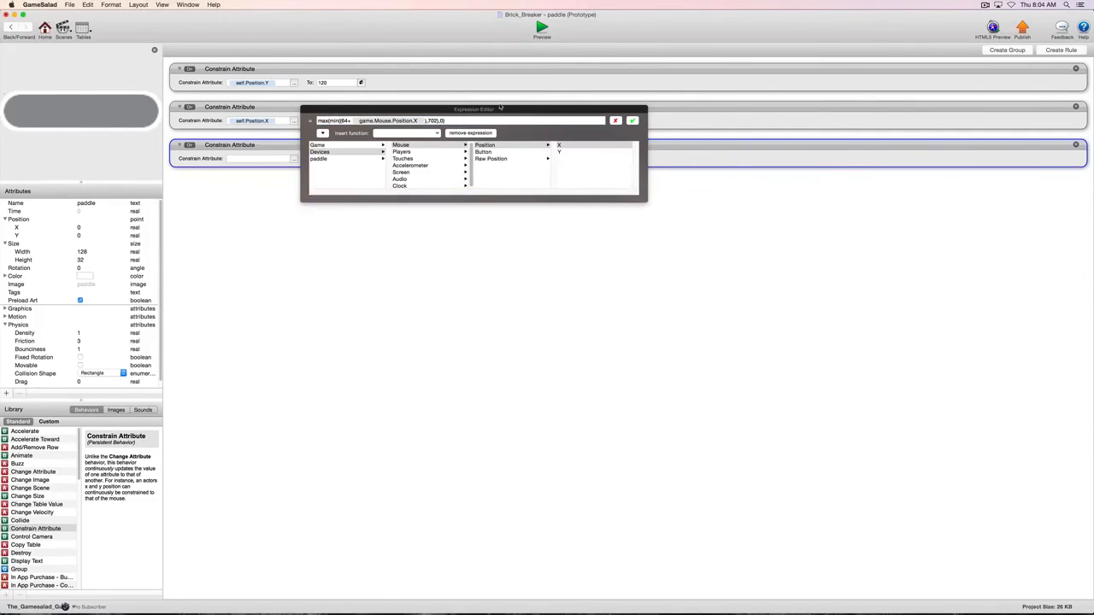
left_click_drag(501, 108, 598, 57)
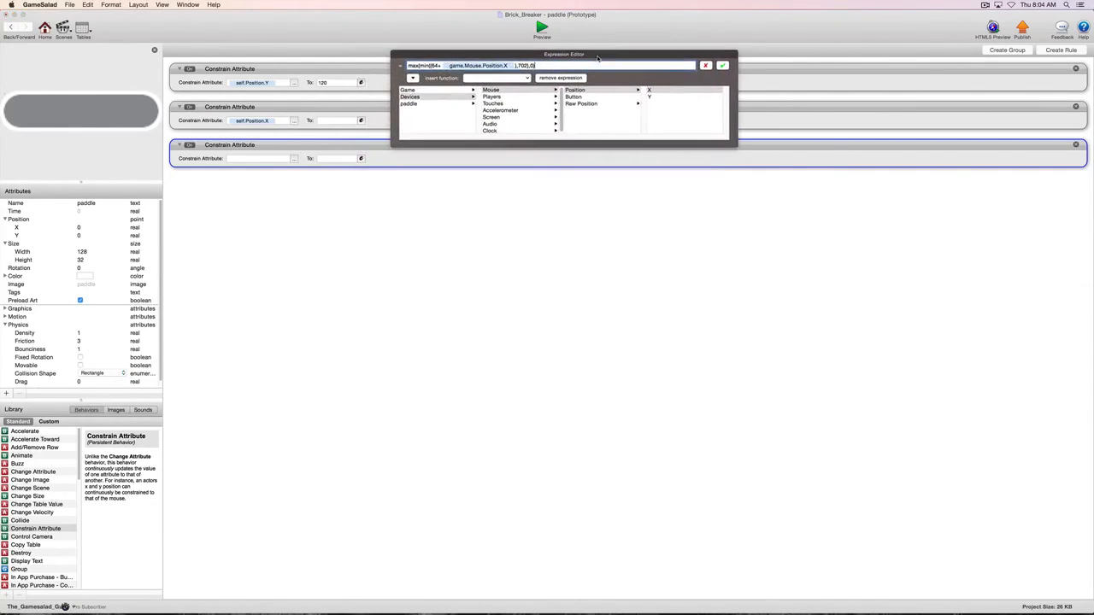
left_click(361, 159)
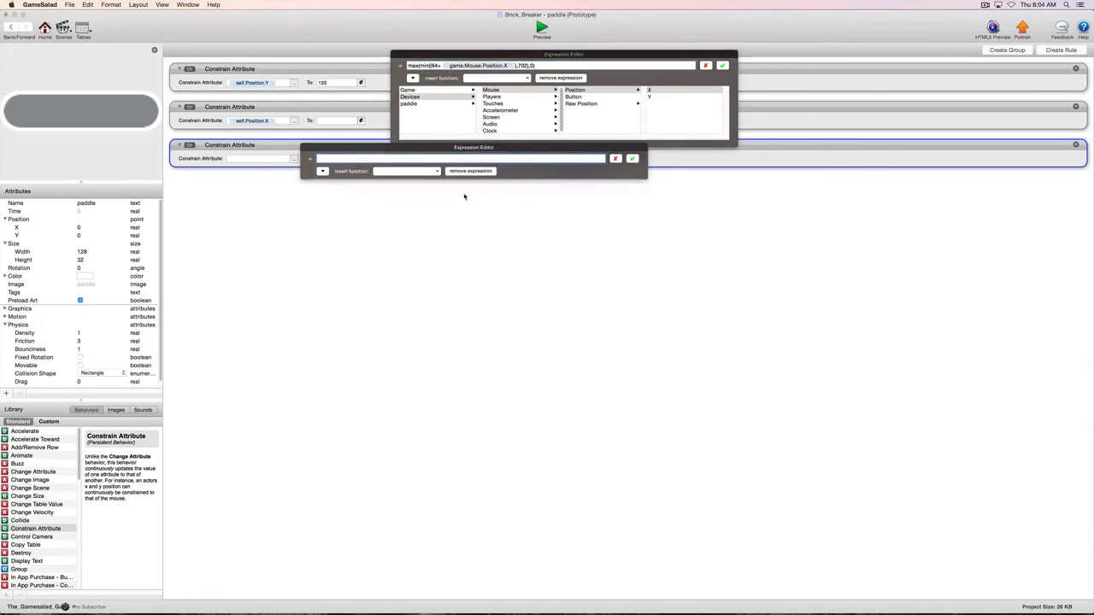
left_click_drag(373, 147, 463, 300)
left_click_drag(489, 54, 483, 198)
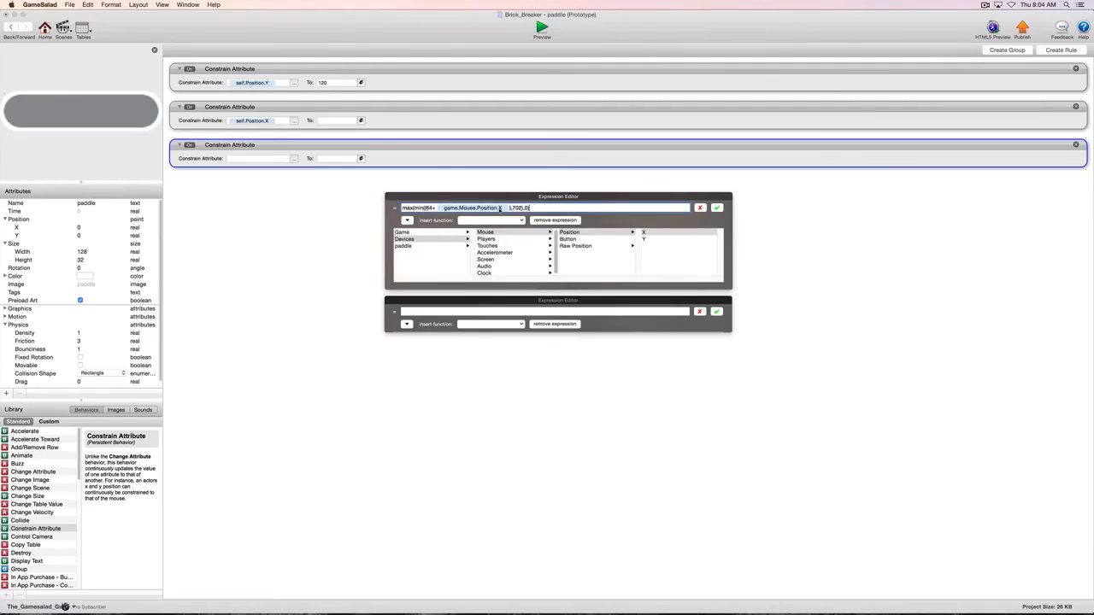
- Insert the max and min function templates into the third behavior's empty expression
left_click(513, 325)
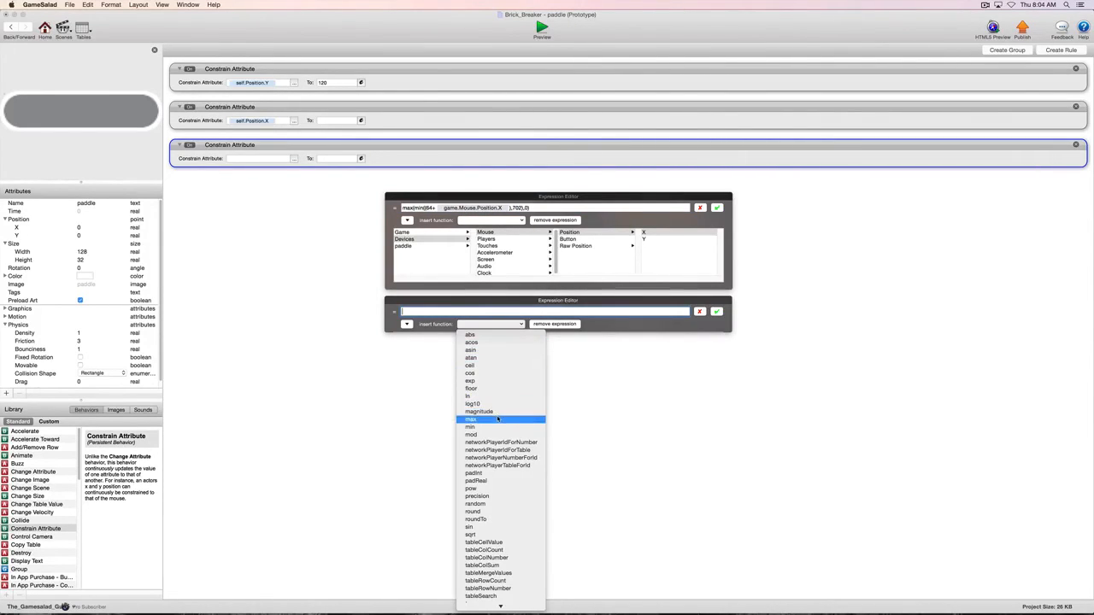
left_click(498, 418)
left_click(496, 325)
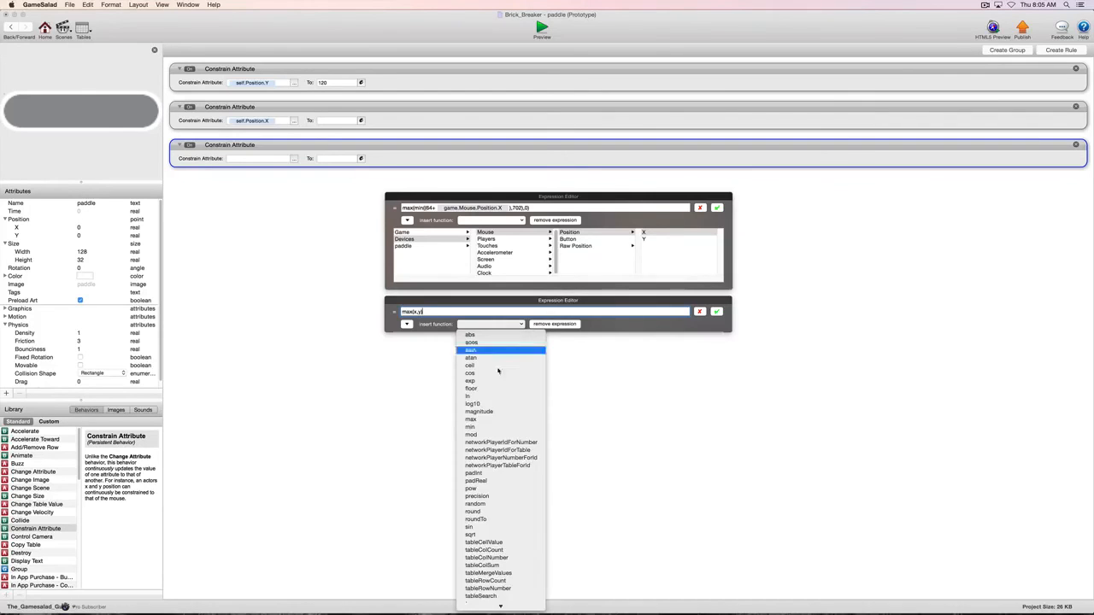
left_click(498, 427)
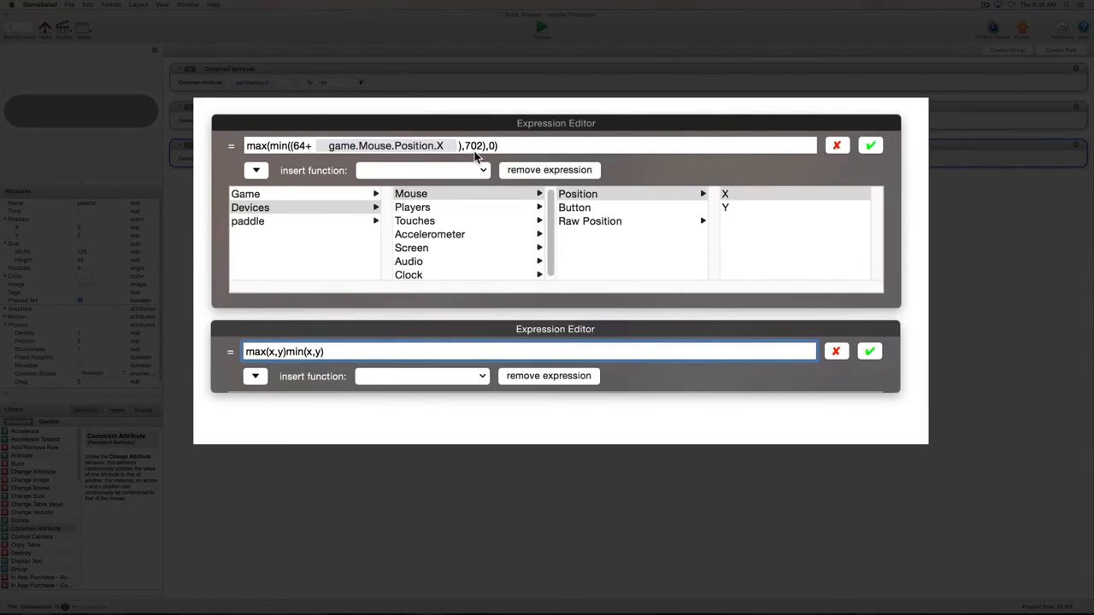
- Delete the placeholder arguments from the max and min templates in the third behavior's expression
left_click(319, 351)
key("BackSpace")
key("BackSpace")
left_click(283, 352)
key("BackSpace")
key("BackSpace")
key("BackSpace")
left_click(273, 351)
- Enter x, y and 0 as sample arguments with closing parentheses, and discard the third behavior's expression
key("BackSpace")
type(",")
type("x")
type(",0")
type(")")
left_click(296, 358)
type(")")
left_click(324, 358)
key("BackSpace")
key("BackSpace")
type("y)")
left_click(836, 353)
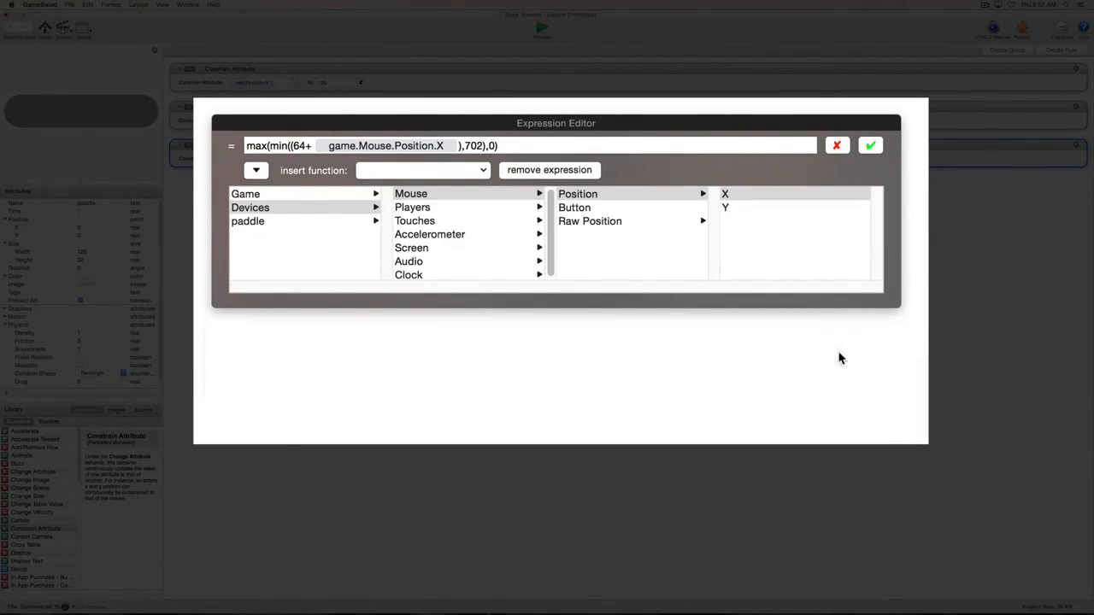
- Accept the self.Position.X expression and return to the scene after deleting the empty third Constrain Attribute behavior
left_click(870, 147)
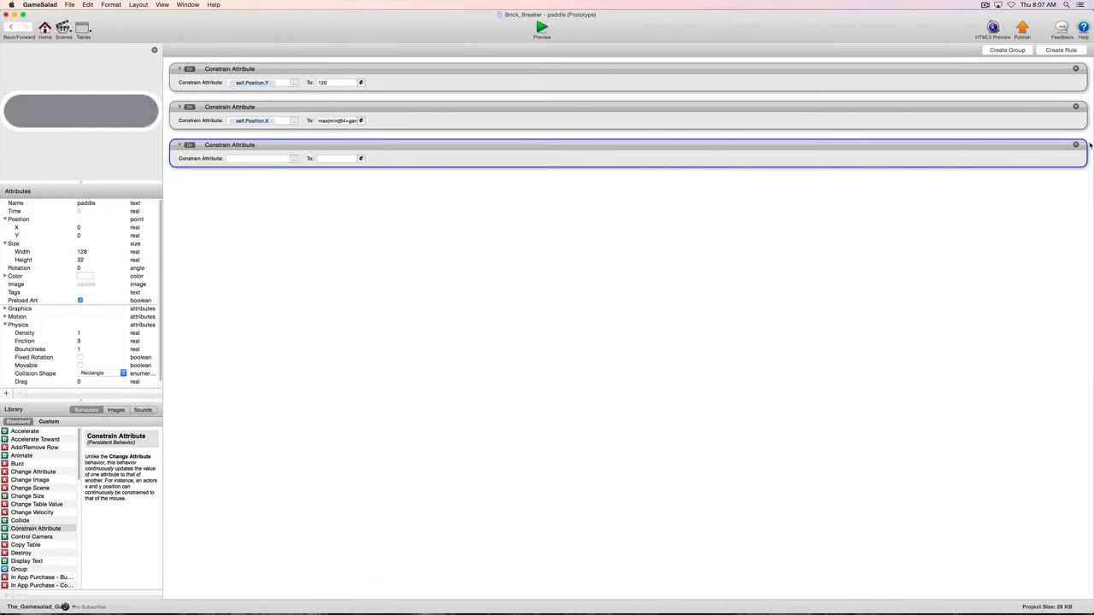
left_click(1077, 145)
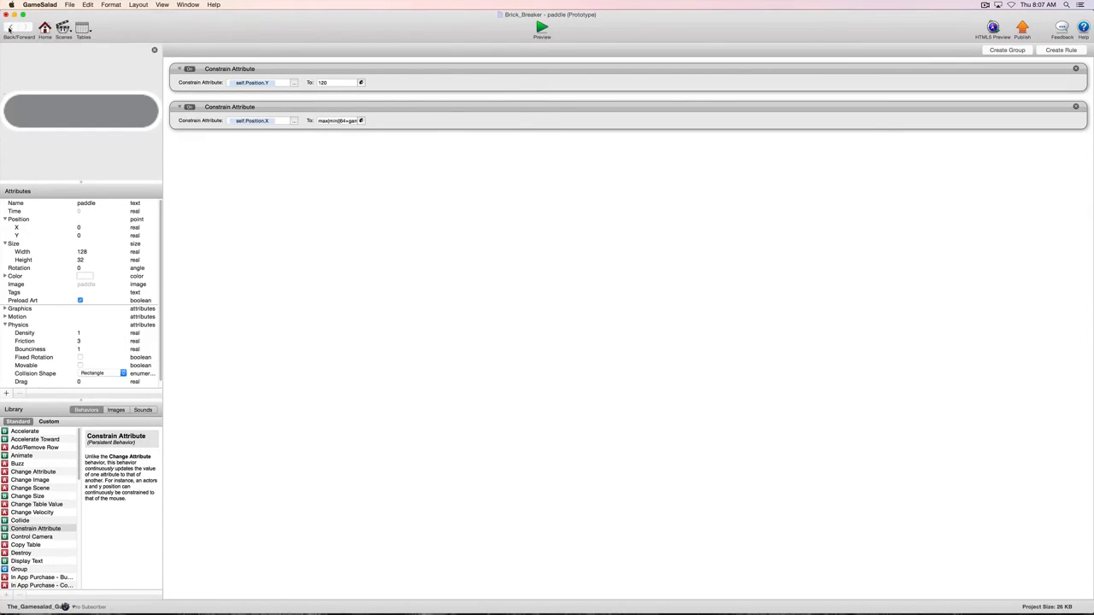
left_click(11, 27)
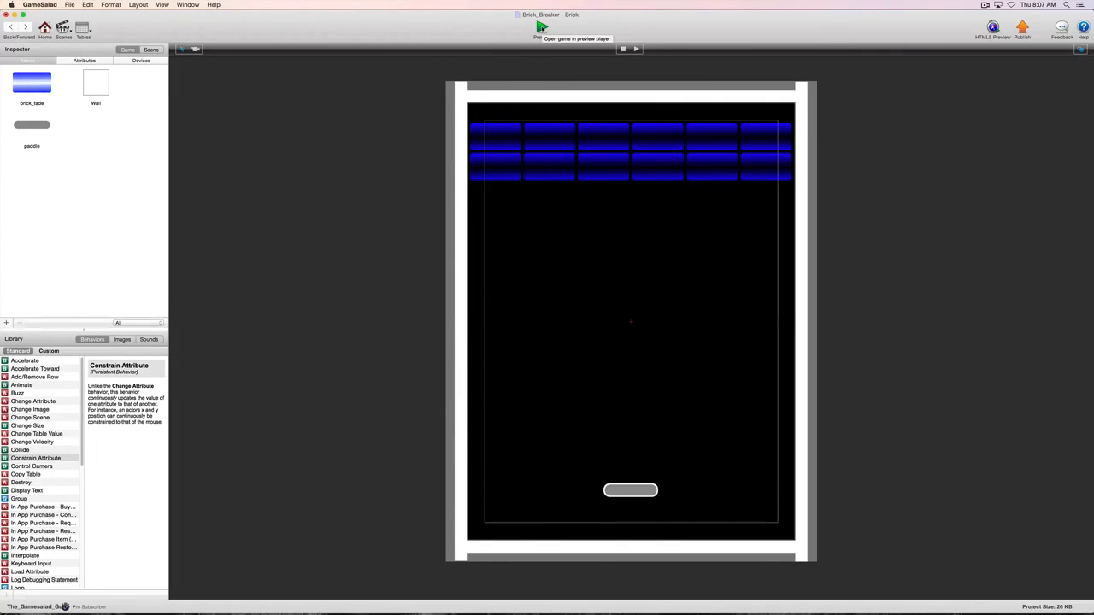
left_click(69, 5)
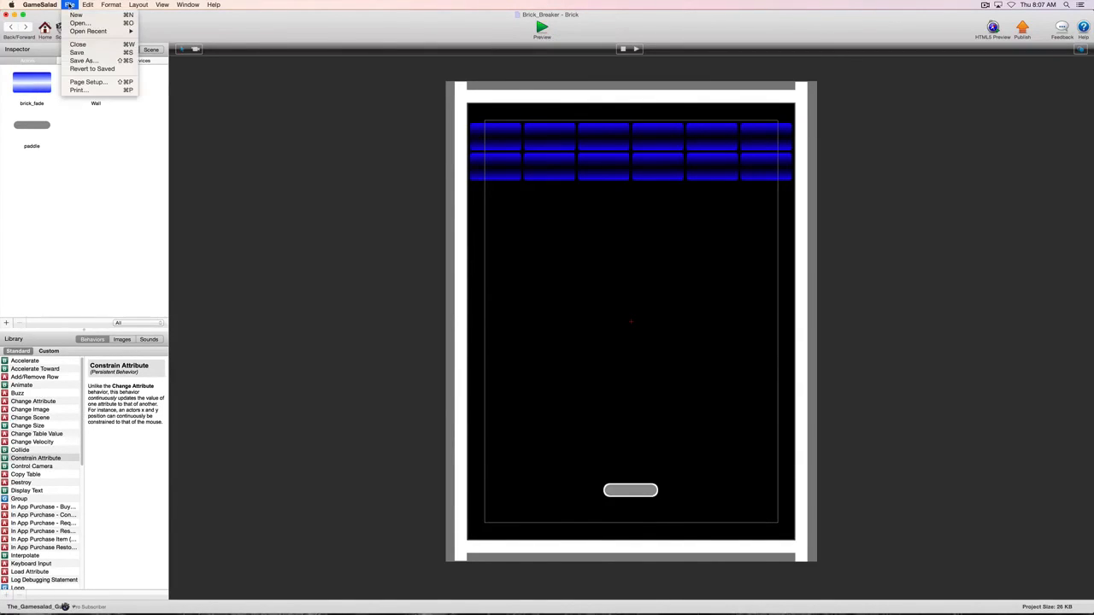
left_click(77, 62)
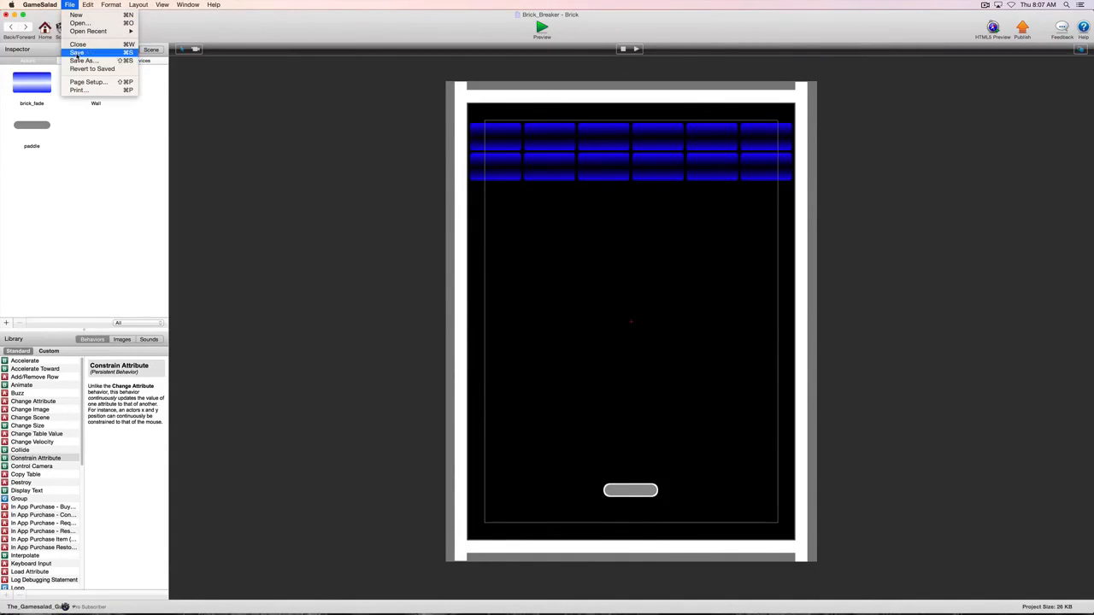
left_click(69, 5)
left_click(77, 62)
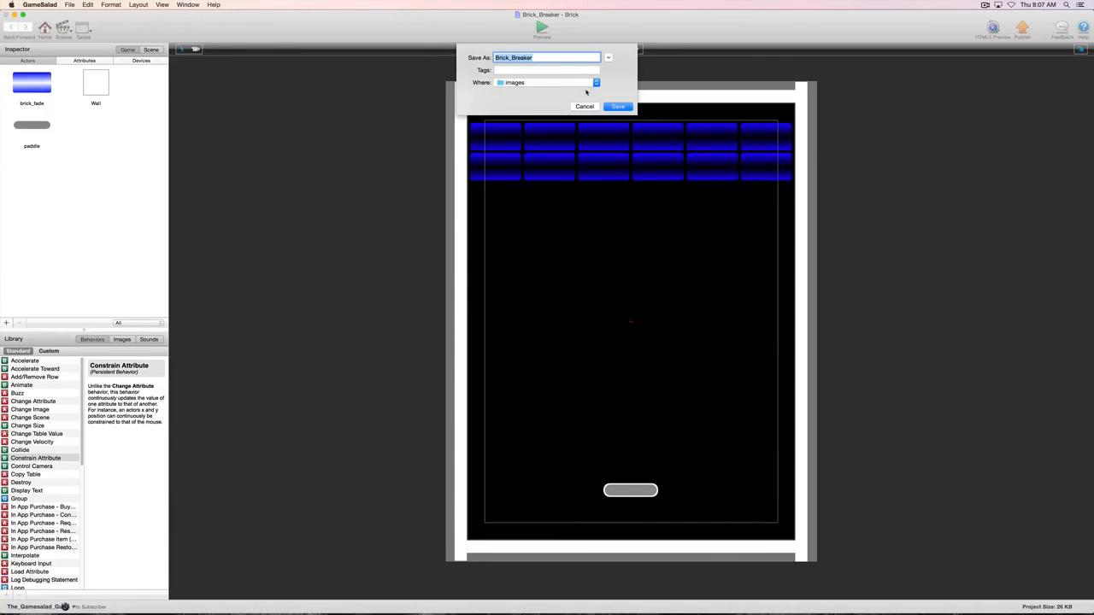
left_click(586, 107)
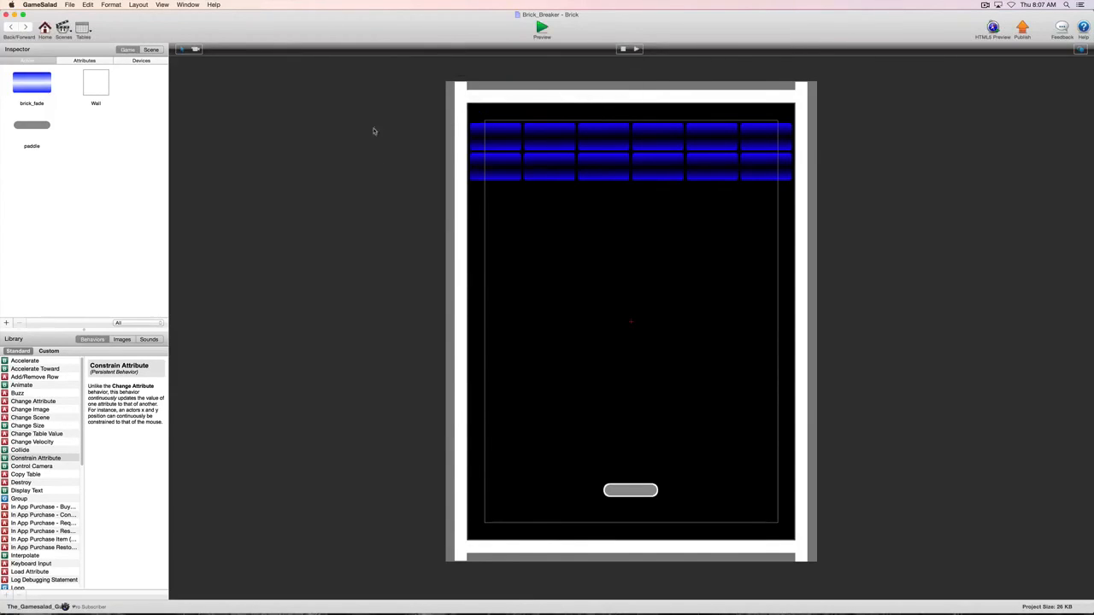
left_click(71, 5)
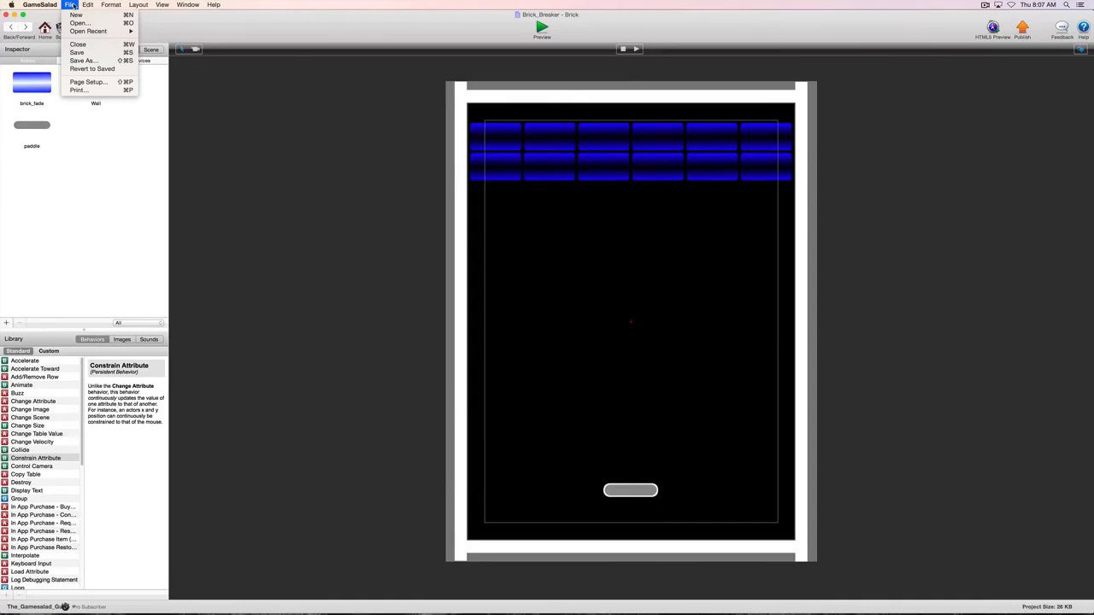
left_click(73, 6)
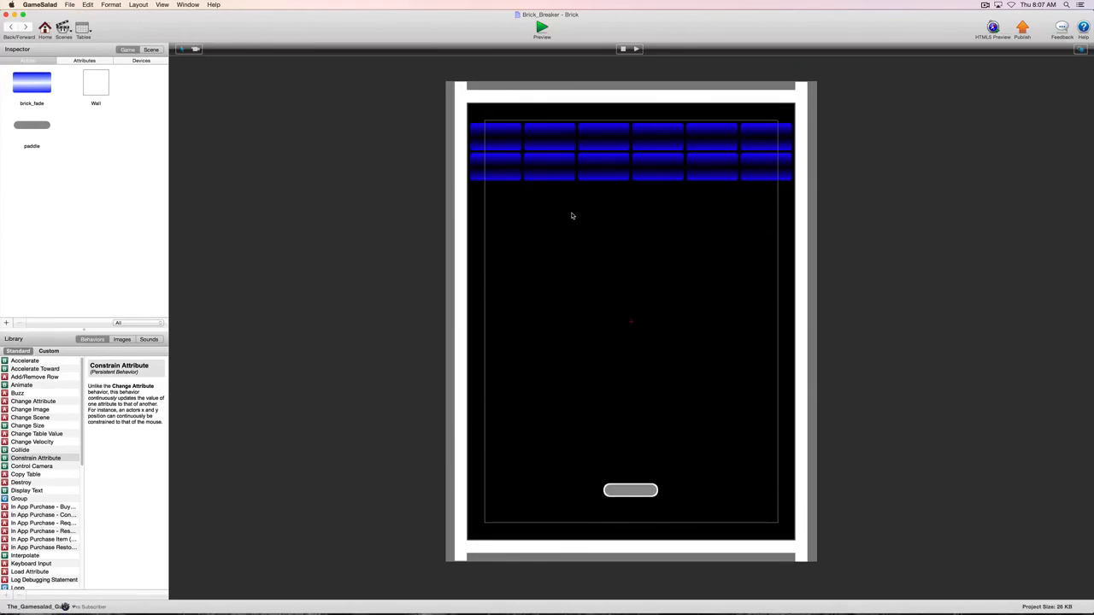
- Preview the game to test the paddle following the mouse horizontally, and leave the preview
left_click(541, 28)
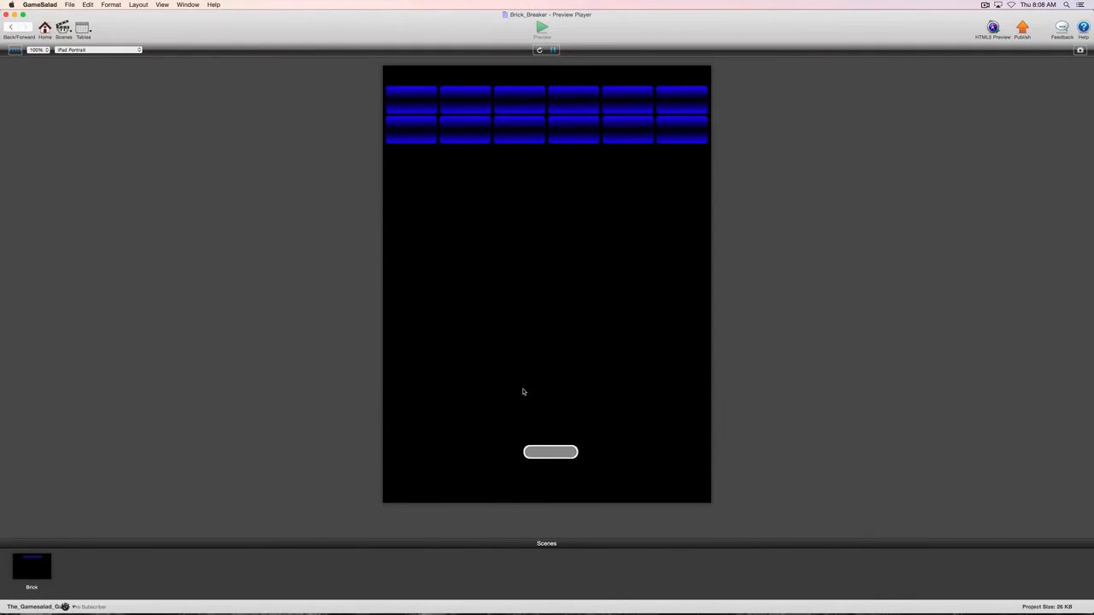
left_click(9, 29)
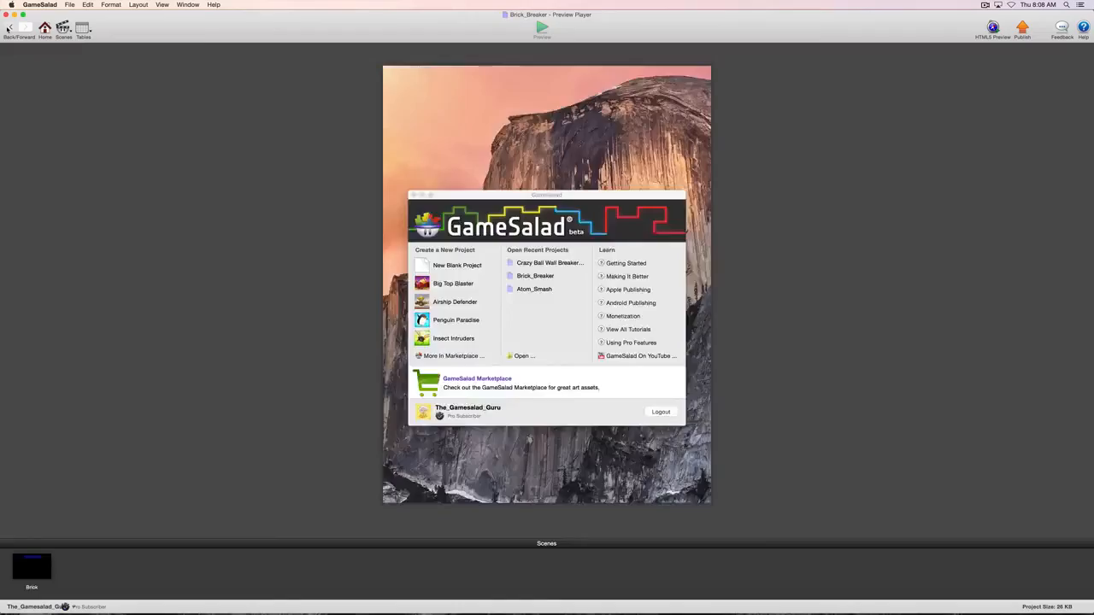